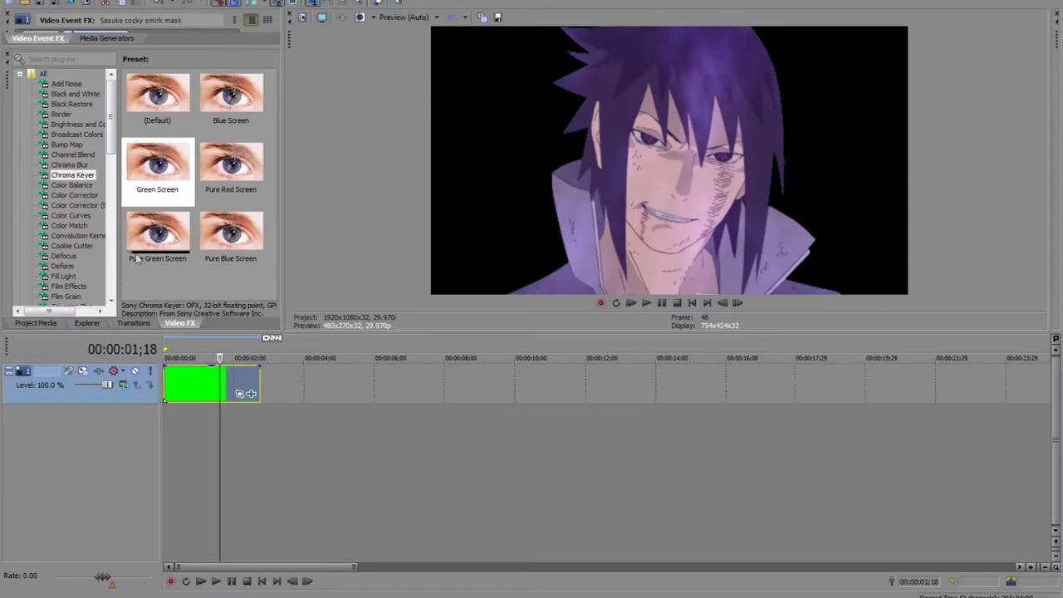
Add a (Legacy) Text event with the Solid Background preset on a new track beneath the masked character clip.
left_click_drag(143, 47, 116, 264)
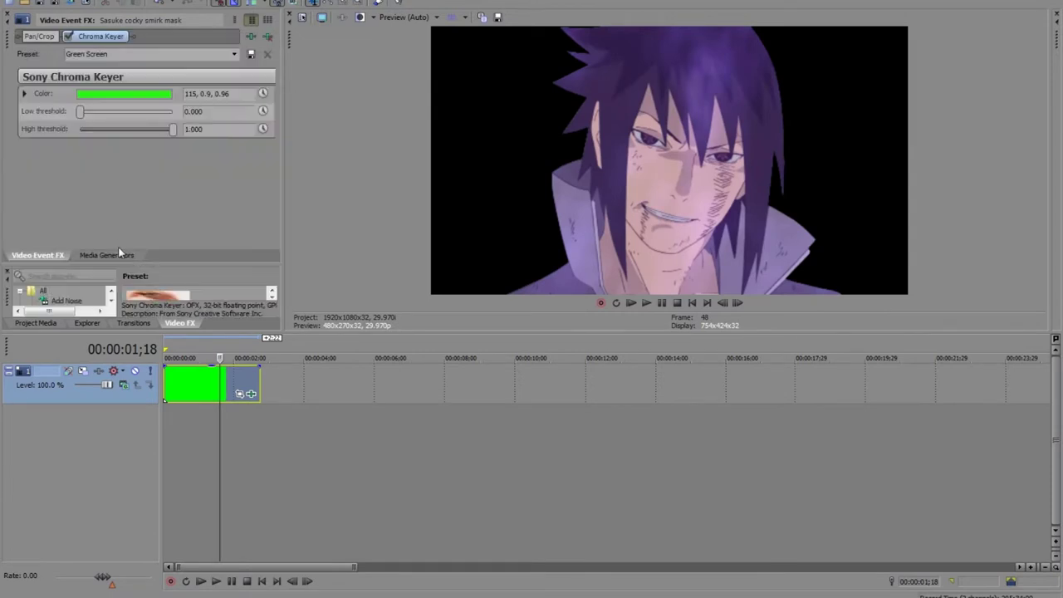
left_click(117, 254)
left_click(88, 127)
left_click_drag(158, 123, 184, 449)
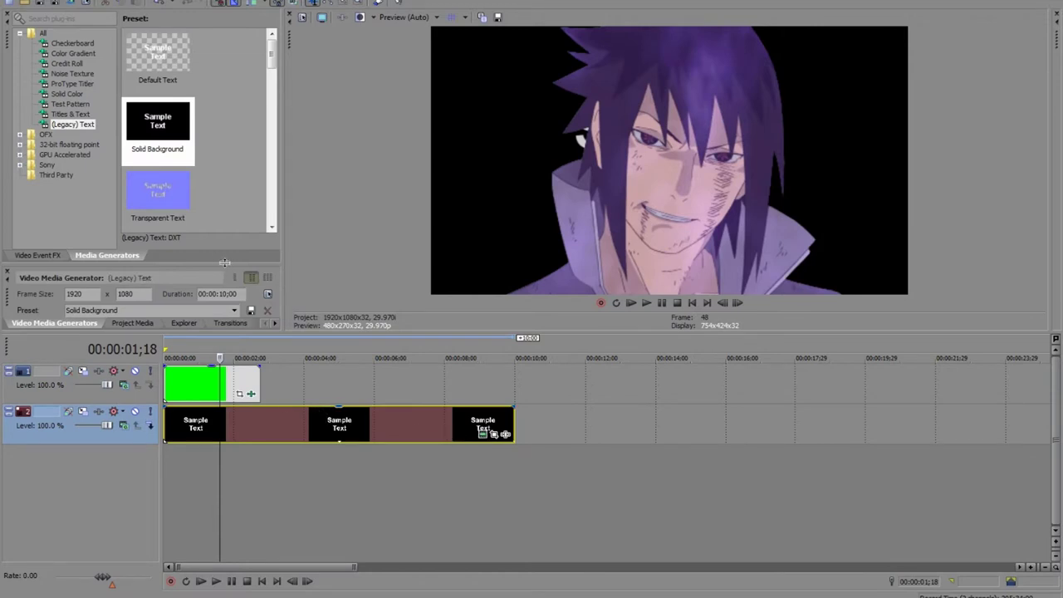
Replace the generated sample text with three lines, each reading "Sasuke Sasuke".
left_click_drag(283, 217, 444, 217)
key("ctrl+a")
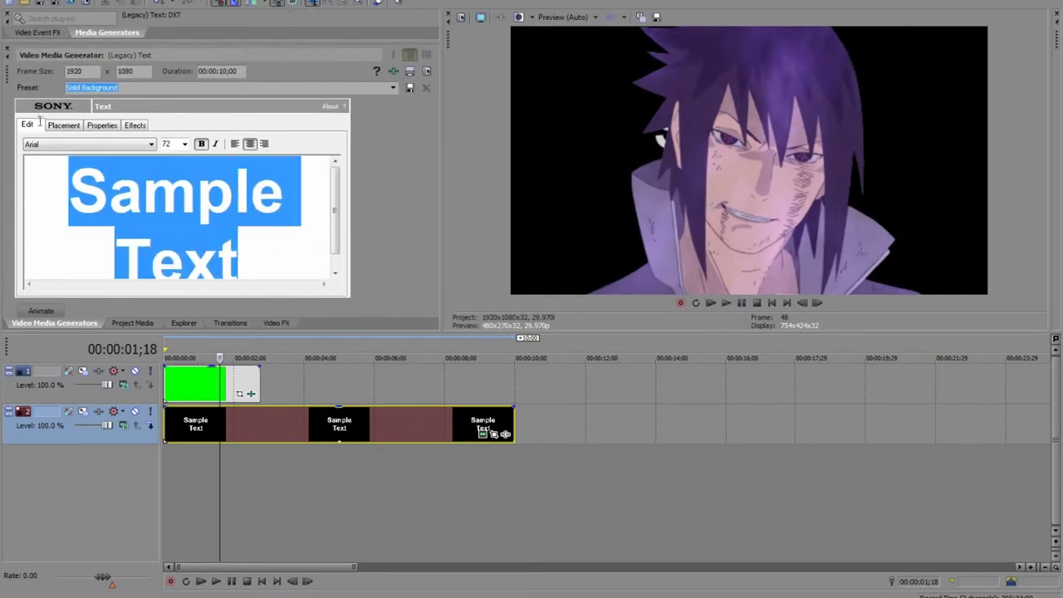
key("Delete")
type("Sasuke Sasuke")
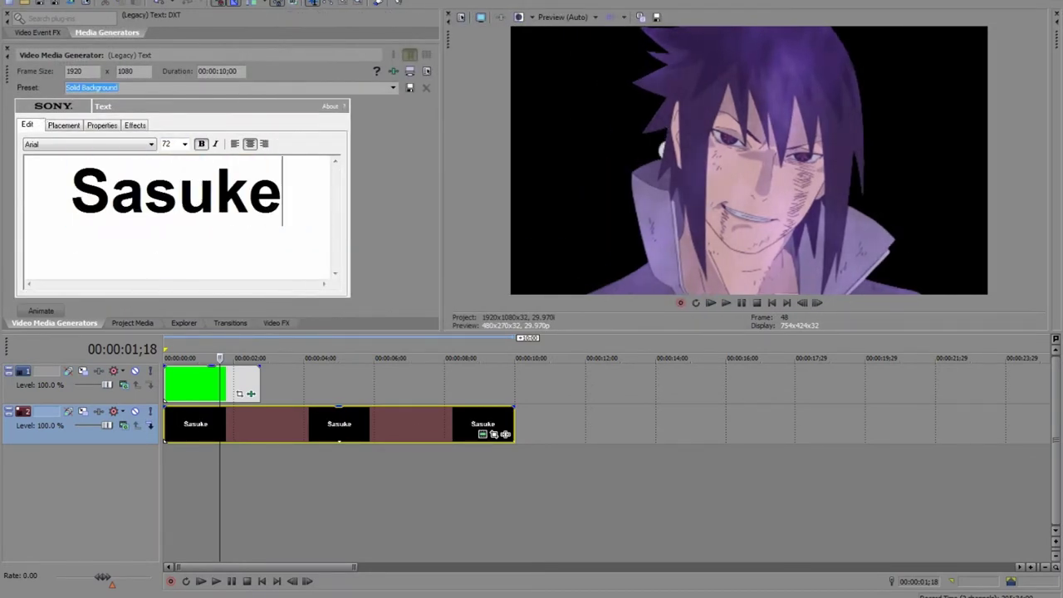
key("Return")
type("Sasuke Sasuke")
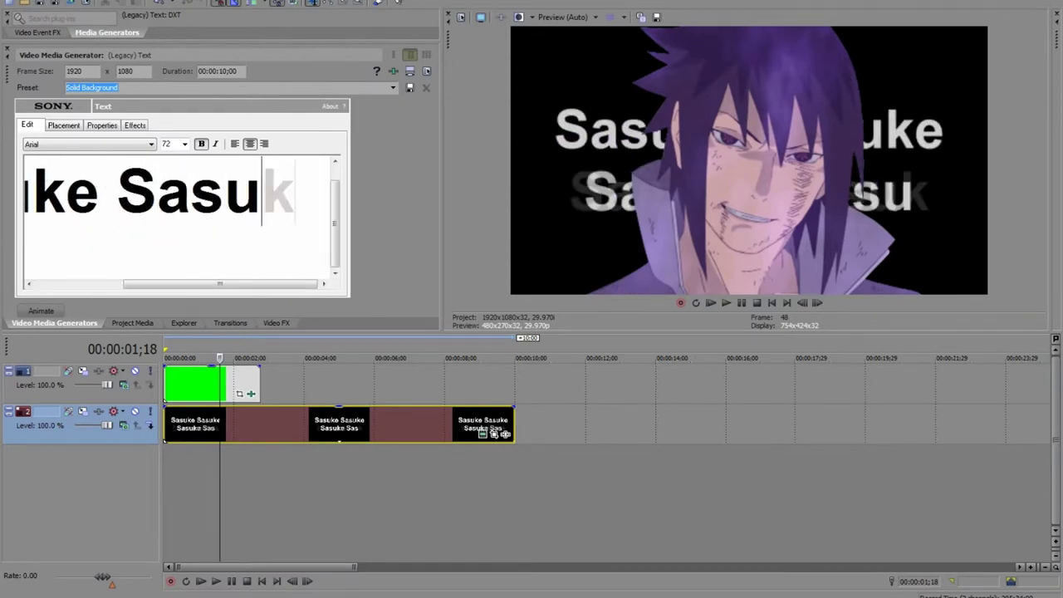
key("Return")
type("Sasuke Sasuke")
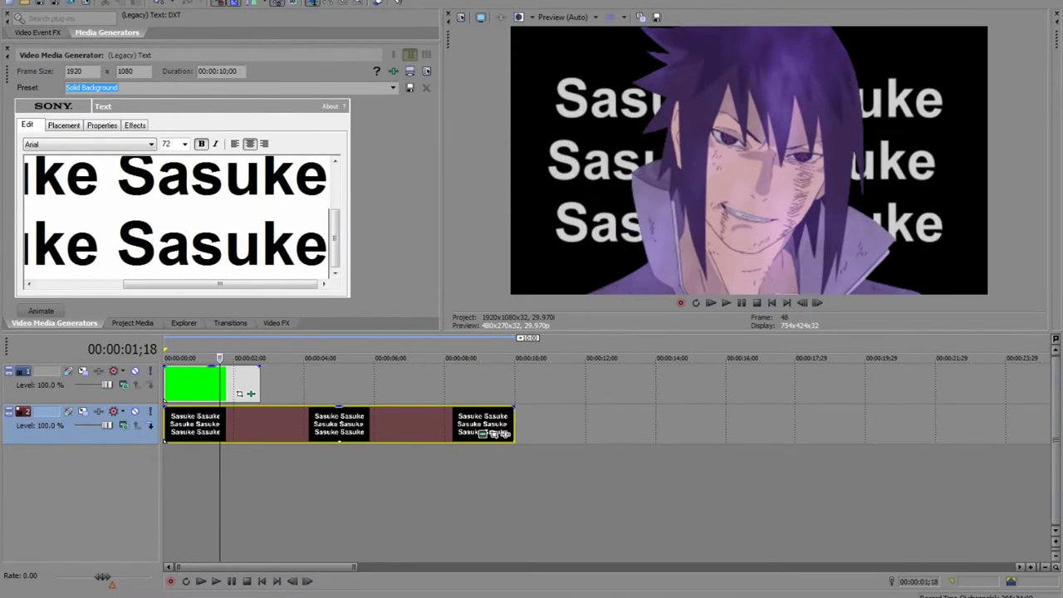
Add a fourth and a fifth line reading "Sasuke Sasuke" to the background text.
key("Return")
type("Sasuke Saskuke")
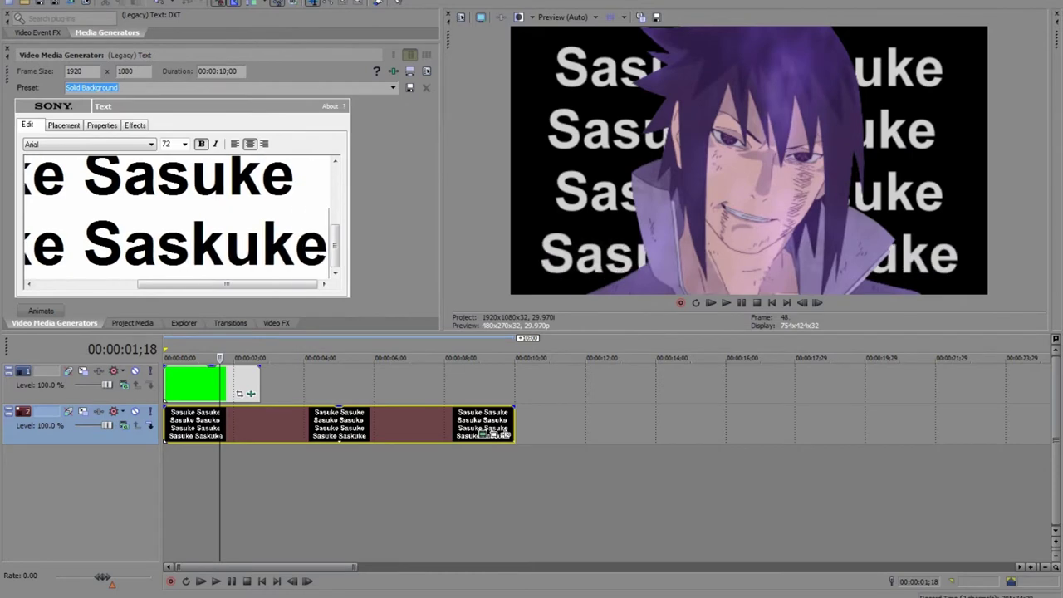
key("BackSpace")
key("BackSpace")
key("BackSpace")
key("BackSpace")
type("uke")
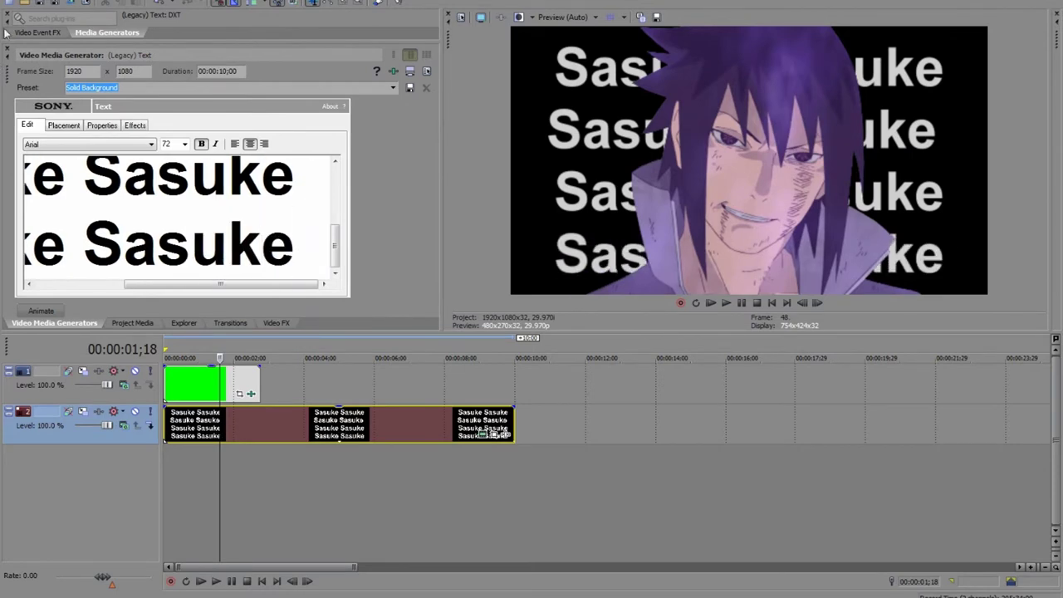
key("Return")
type("Sasuke ke Sasuke")
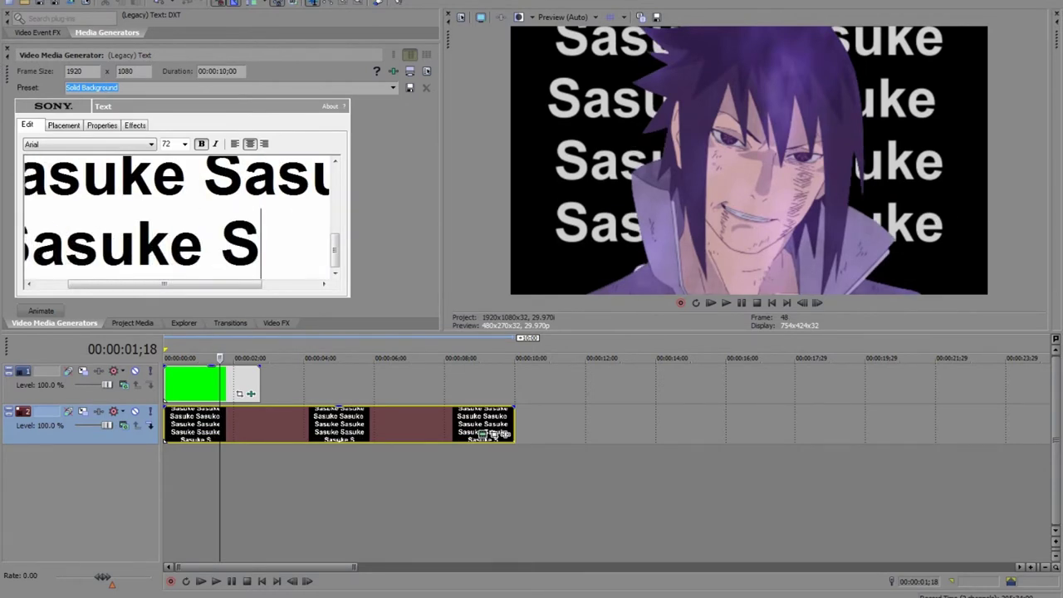
Set the background text's font to Impact and its background colour to light blue (R 94, G 211, B 255).
left_click(152, 145)
key("i")
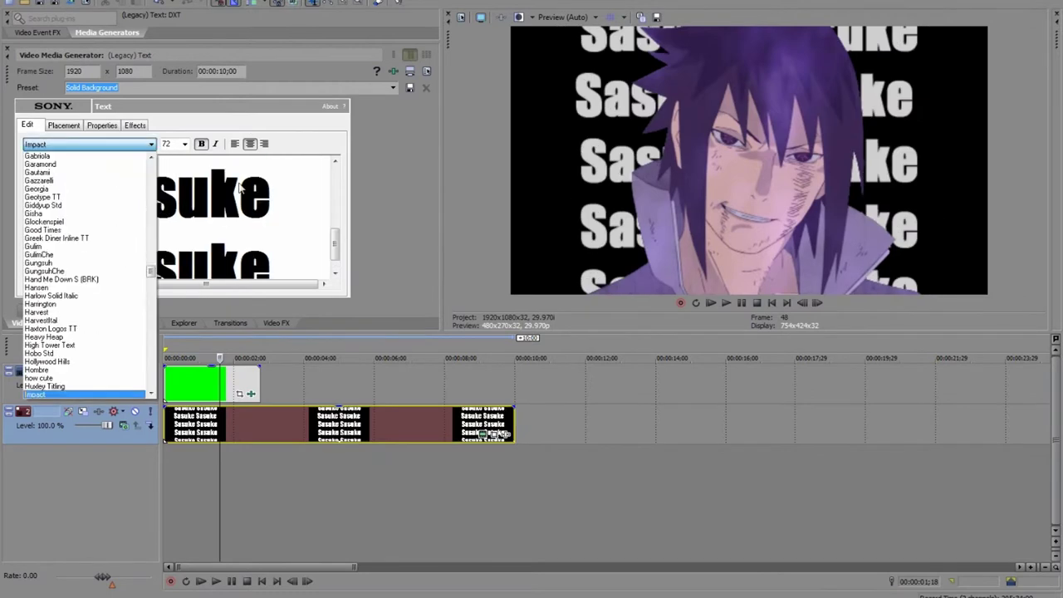
left_click(199, 183)
left_click(109, 130)
left_click_drag(243, 193, 282, 194)
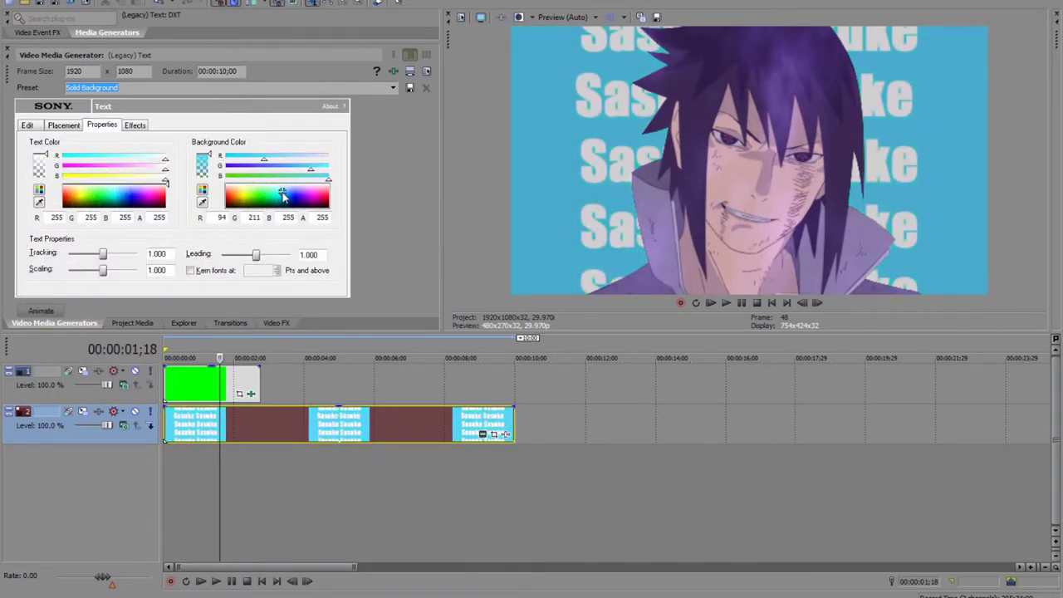
Apply the Bump Map effect with the Lower-Left Spotlight preset to the background text event.
left_click(267, 324)
left_click(68, 140)
left_click_drag(304, 90, 323, 430)
left_click_drag(235, 42, 232, 245)
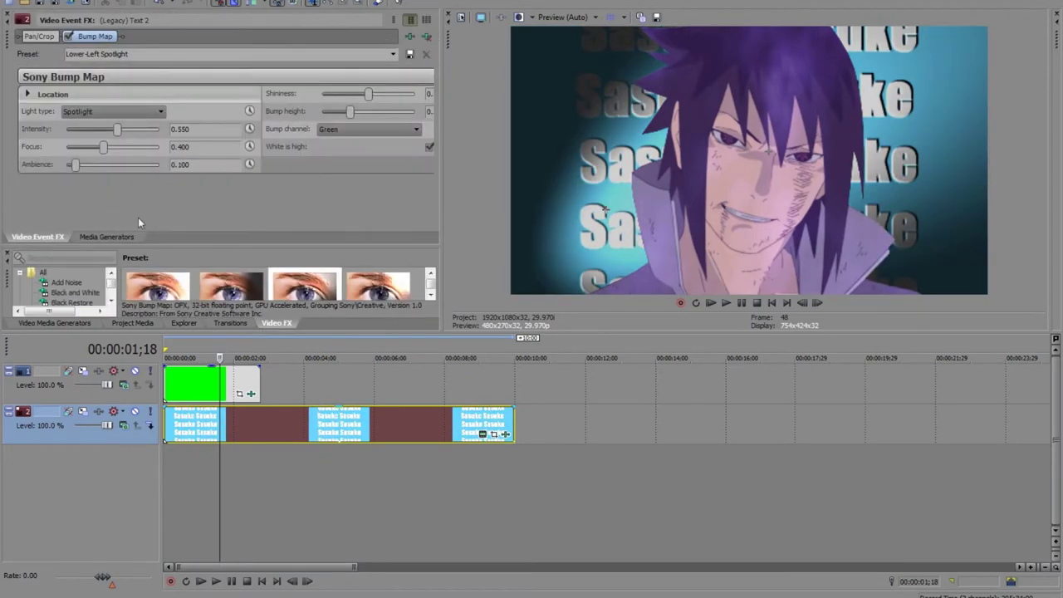
left_click(125, 238)
left_click(48, 238)
Adjust the Bump Map to intensity 0.762, focus 1.000 and ambience 0.000, with shininess at its minimum.
left_click_drag(117, 130, 163, 131)
left_click_drag(103, 147, 173, 152)
mouse_move(76, 165)
left_mouse_down()
mouse_move(59, 164)
mouse_move(91, 164)
left_mouse_up()
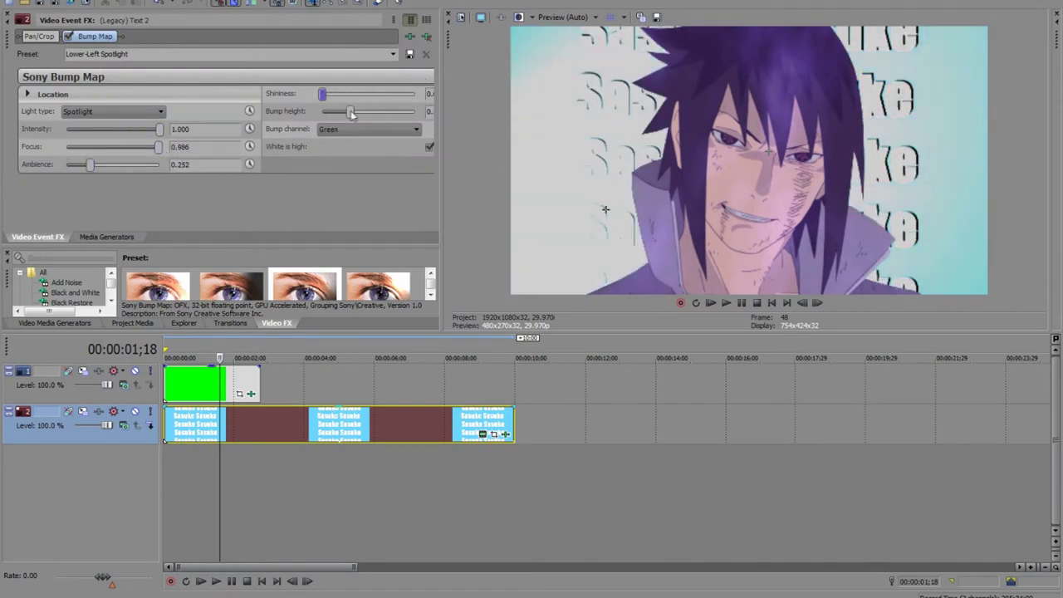
left_click_drag(382, 111, 352, 111)
left_click_drag(159, 147, 65, 164)
left_click_drag(155, 131, 174, 150)
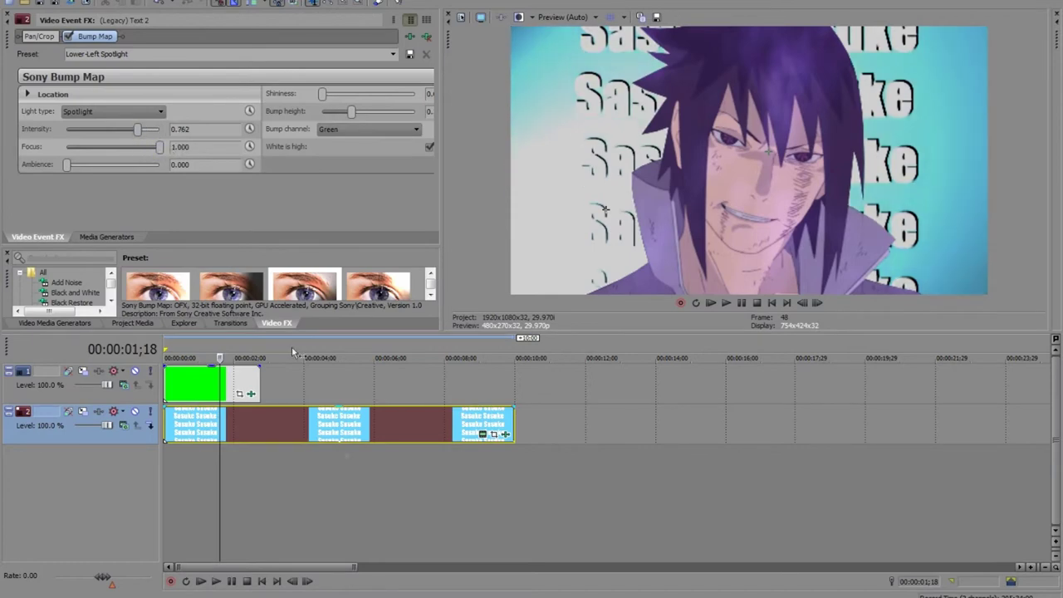
Crop the background text to about 1,263 x 710 tilted -4.5 degrees, and keyframe its end position at centre 995.6, 730.0.
left_click(494, 435)
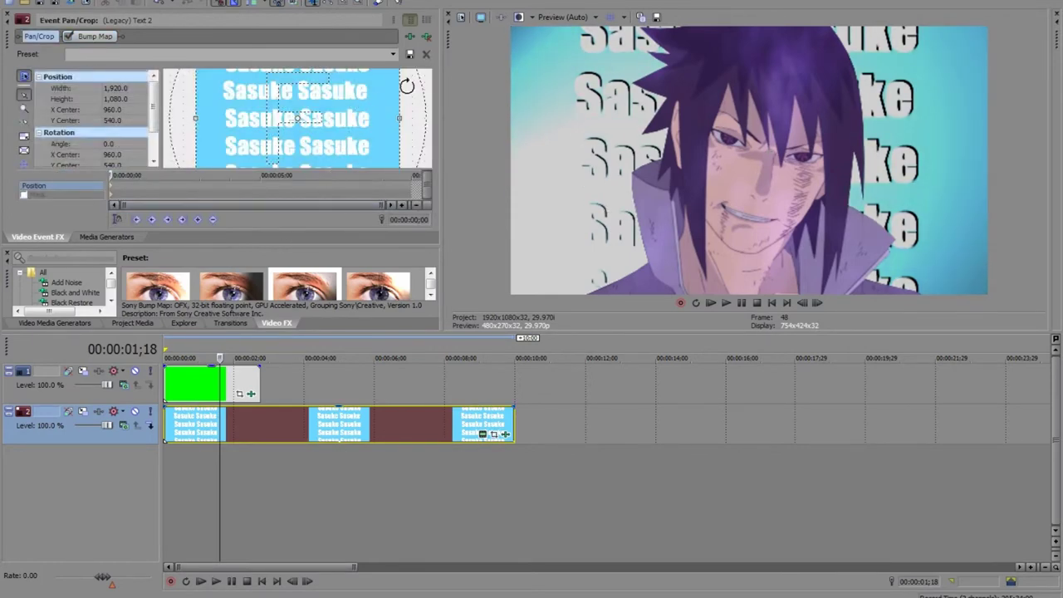
left_click_drag(399, 69, 341, 97)
scroll(341, 100, "up", 3)
left_click_drag(393, 74, 393, 73)
scroll(380, 108, "down", 3)
left_click_drag(329, 82, 320, 107)
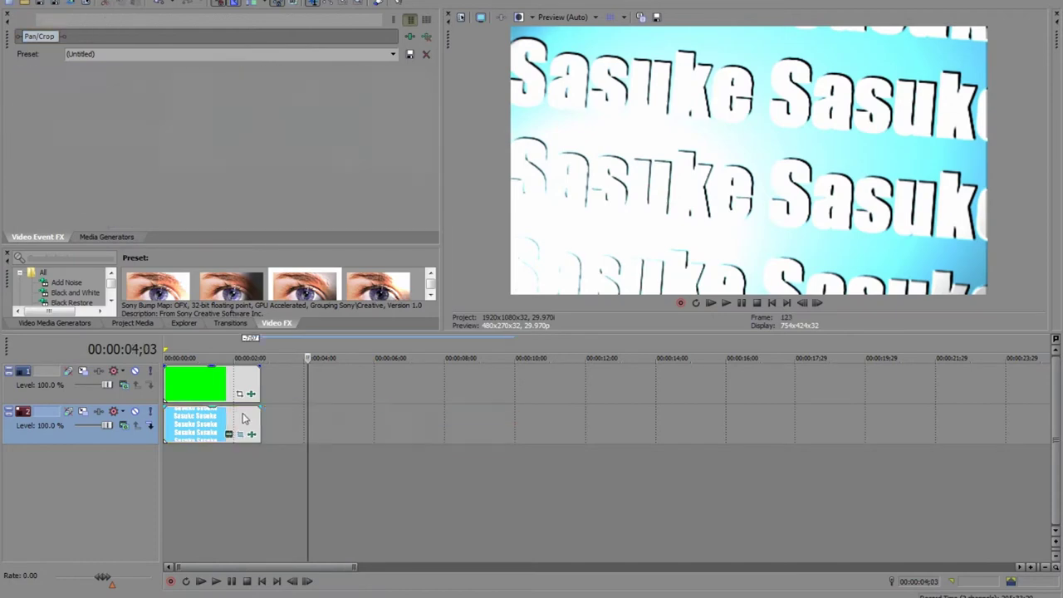
left_click(100, 186)
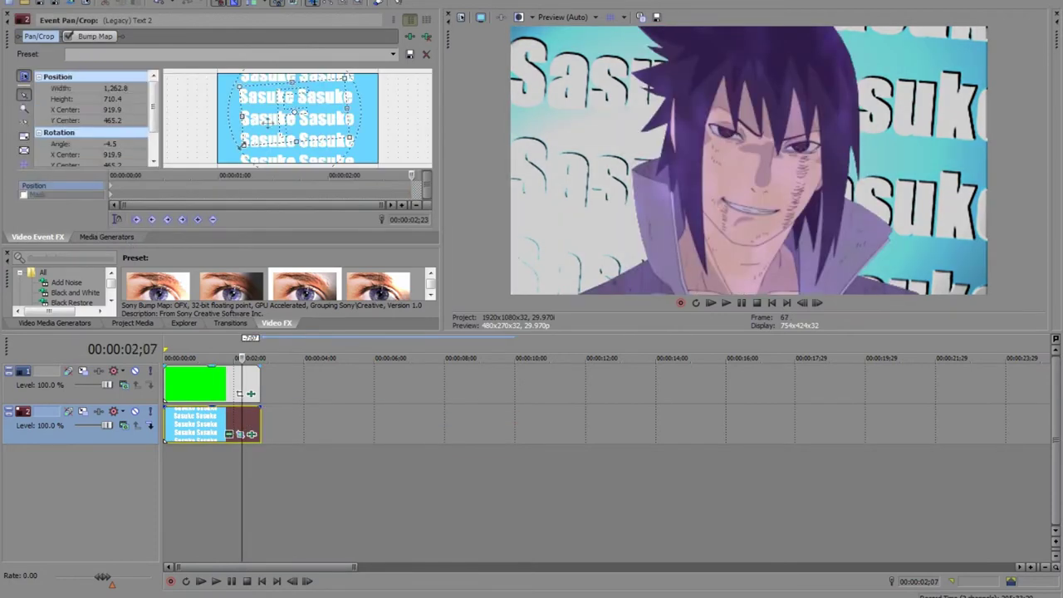
left_click(710, 305)
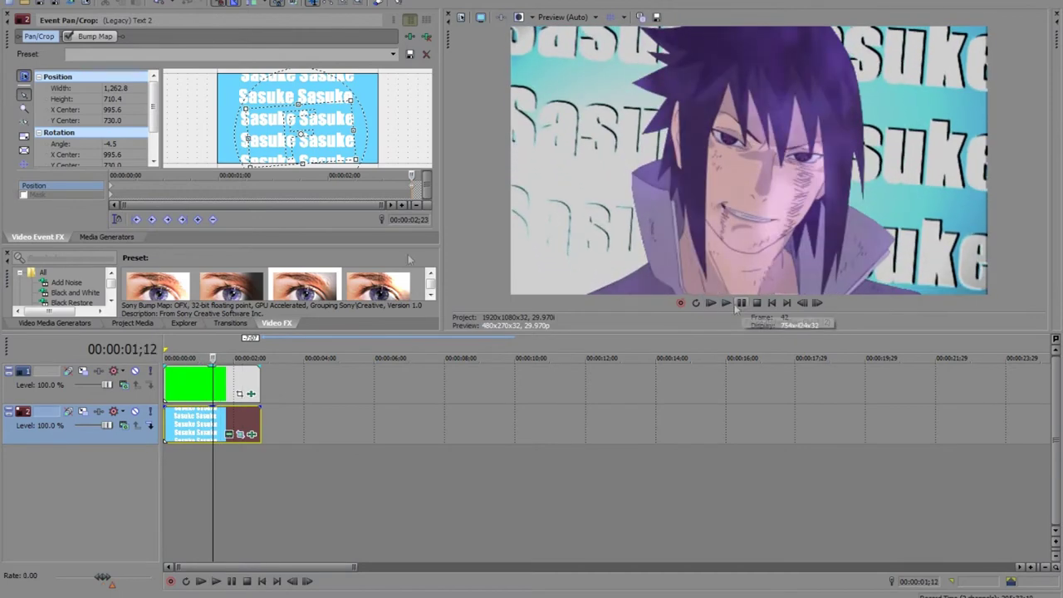
Add a (Legacy) Text event with the Soft Shadow preset on a new top track, matching the clip's length.
left_click(54, 323)
left_click(105, 237)
left_click_drag(378, 63, 306, 342)
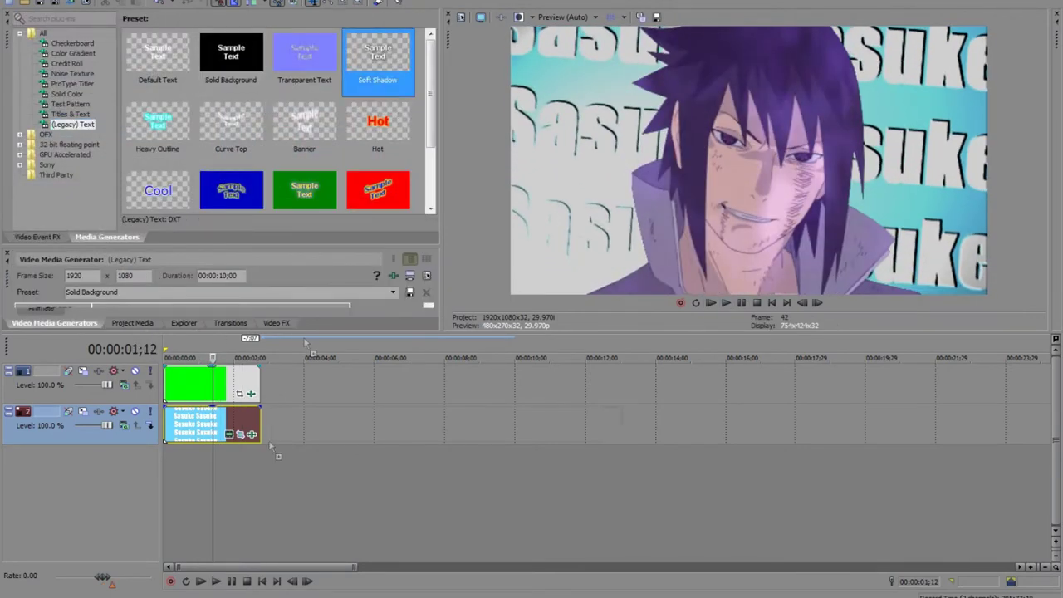
left_click_drag(166, 355, 175, 382)
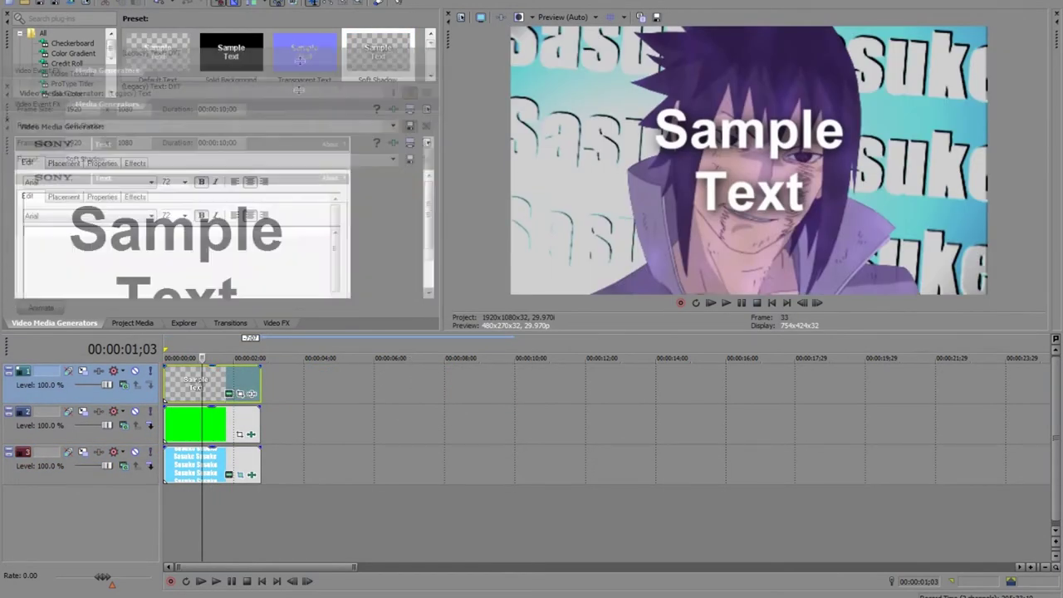
Change the Soft Shadow title's text to "Sasuke" and its font to Impact.
type("Sasuke")
left_click(98, 129)
key("i")
left_click(253, 175)
Move the "Sasuke" title to the frame's lower-left corner by setting its Pan/Crop centre to about 1,556, 189.
left_click(166, 358)
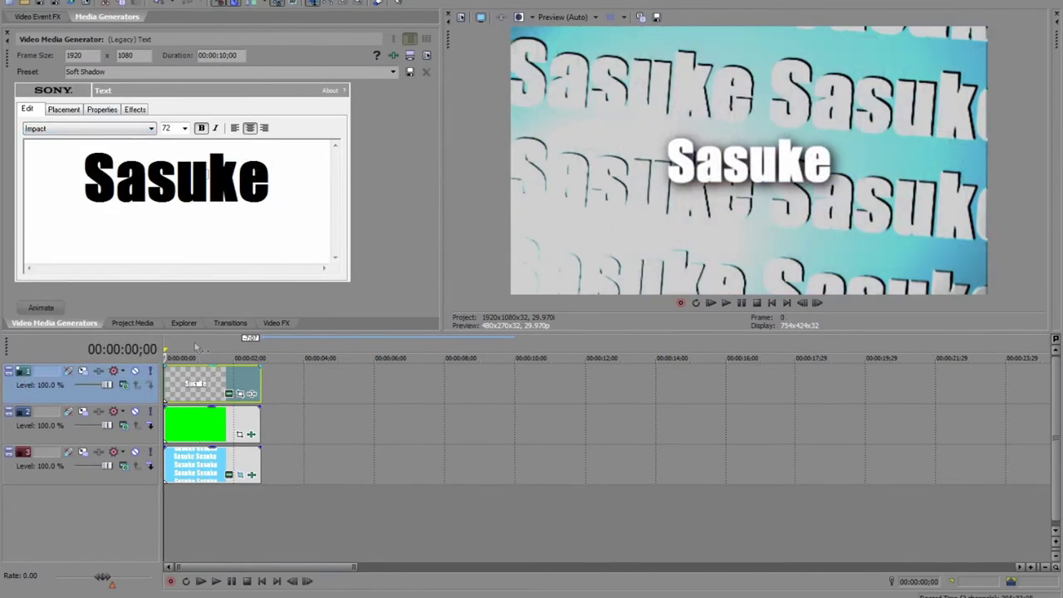
left_click_drag(206, 24, 202, 327)
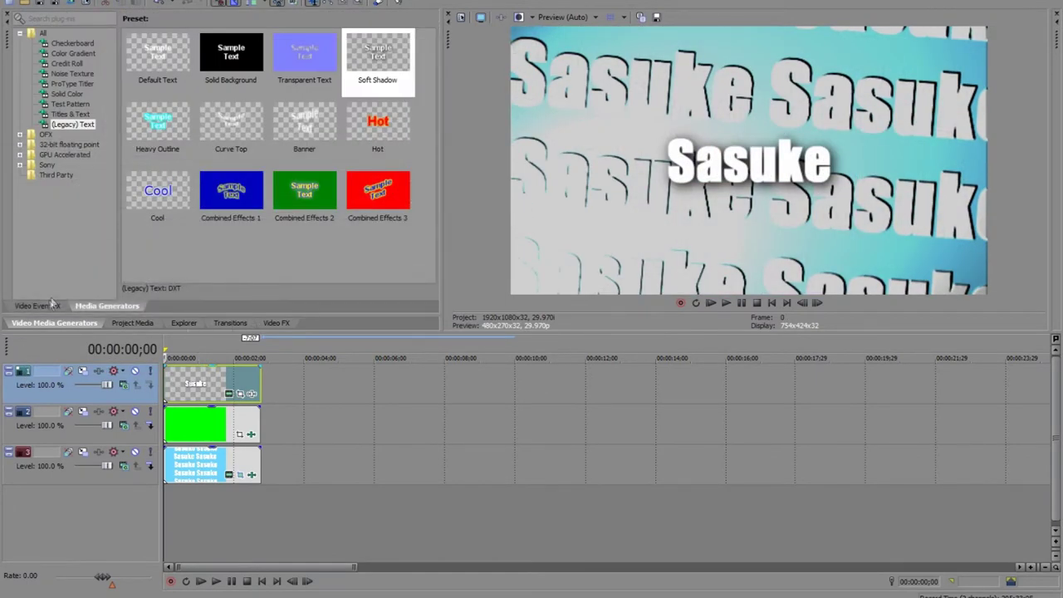
left_click(51, 304)
scroll(323, 199, "up", 8)
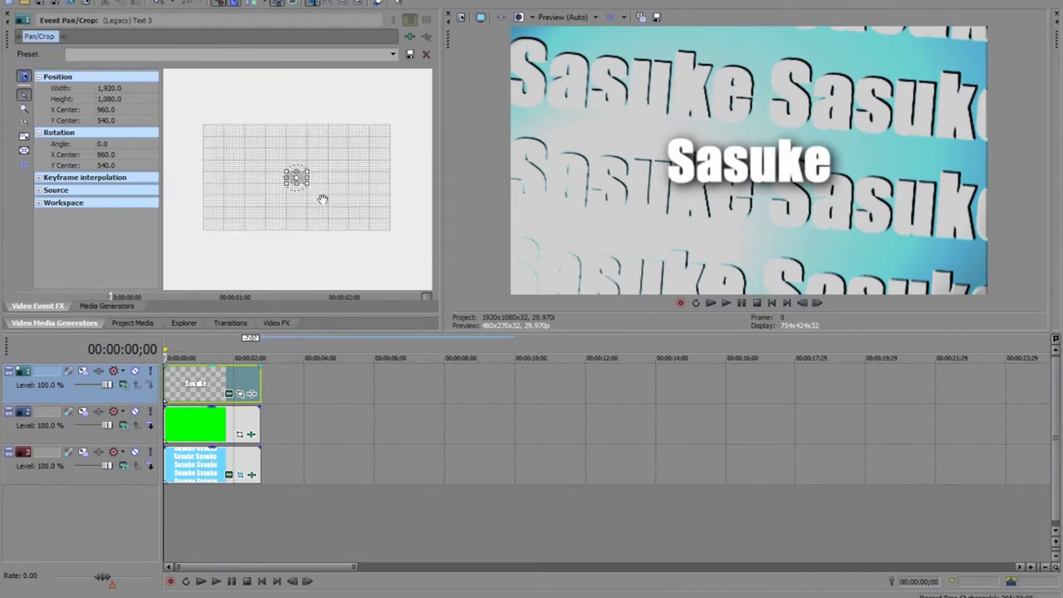
left_click_drag(298, 172, 316, 150)
Insert a new video track and paste a copy of the "Sasuke" title event onto it.
left_click(210, 425)
left_click(101, 0)
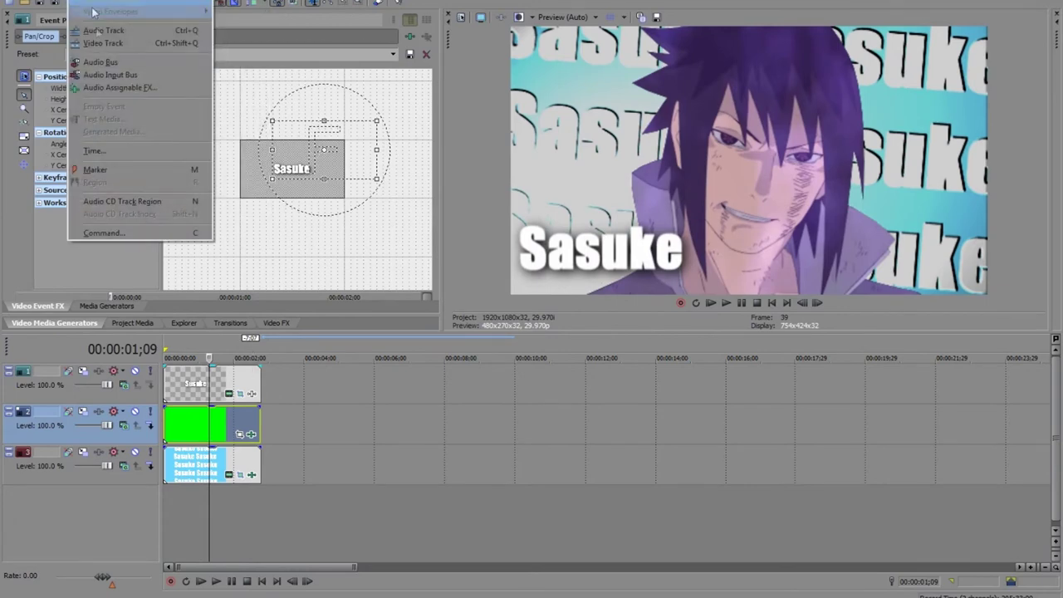
left_click(101, 45)
right_click(184, 417)
left_click(210, 158)
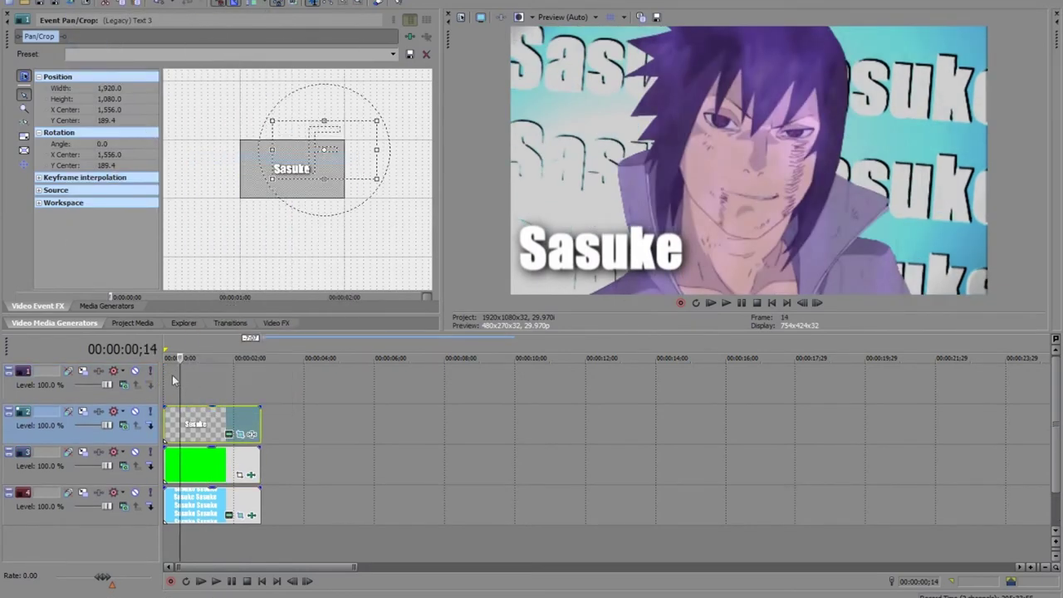
right_click(180, 380)
left_click(205, 385)
left_click(612, 238)
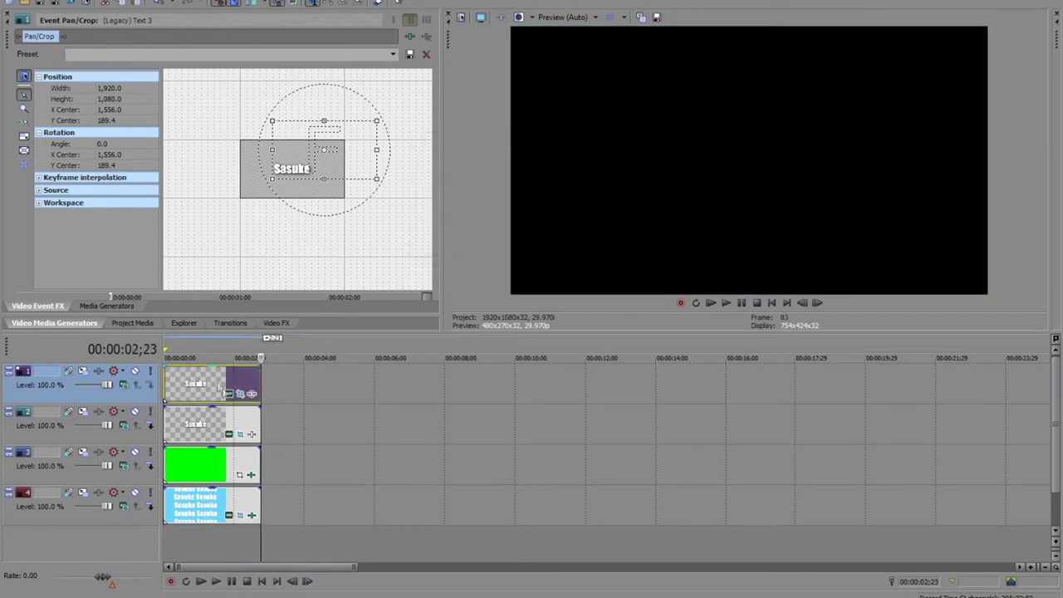
Move the copied title to the frame's lower-right corner and change its text to "Kun".
left_click_drag(372, 135, 223, 132)
left_click_drag(140, 313, 141, 102)
left_click_drag(281, 256, 5, 254)
type("k")
key("BackSpace")
type("Kun")
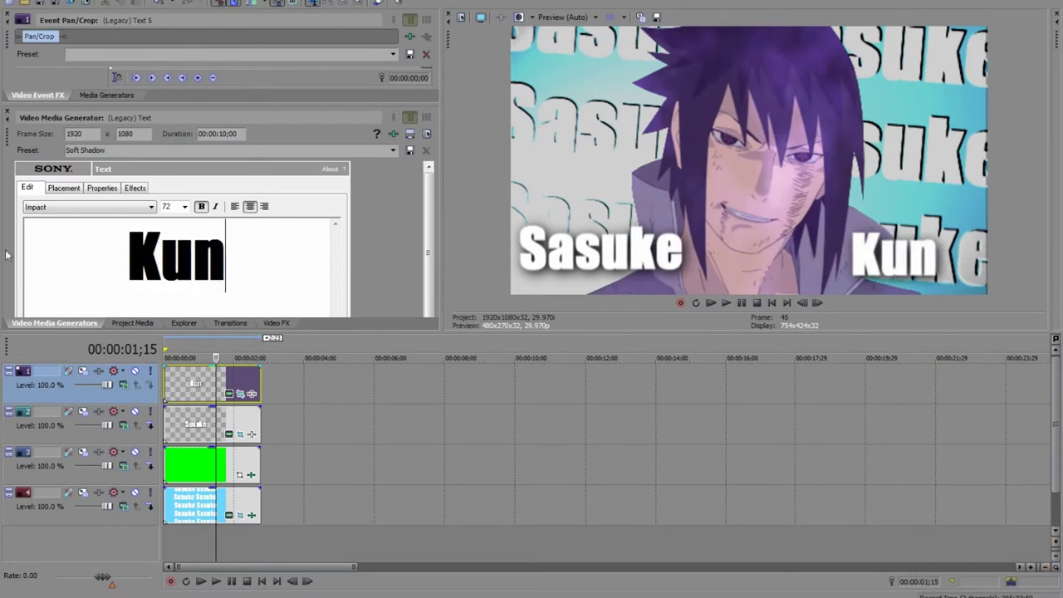
Check the "Kun" title's placement in Pan/Crop and play the project from the start.
left_click(170, 377)
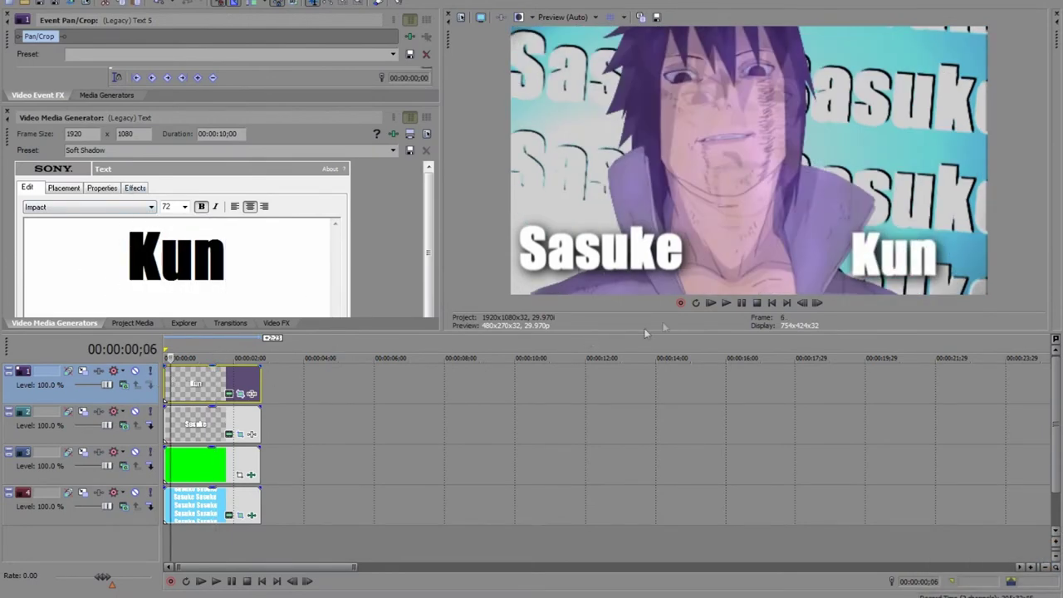
left_click_drag(263, 102, 264, 310)
scroll(271, 185, "up", 5)
left_click_drag(294, 138, 296, 139)
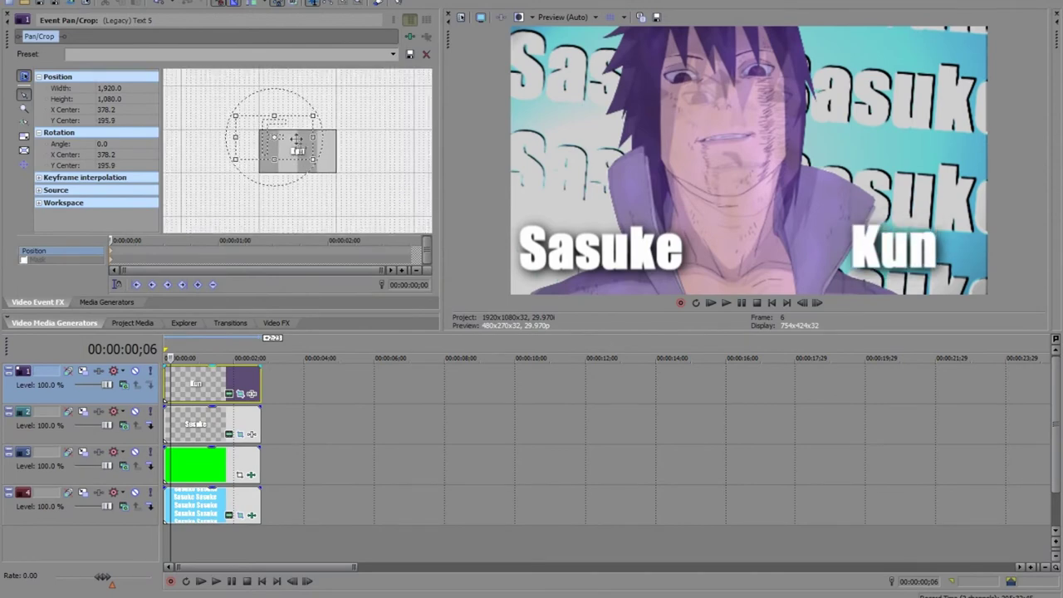
left_click(709, 302)
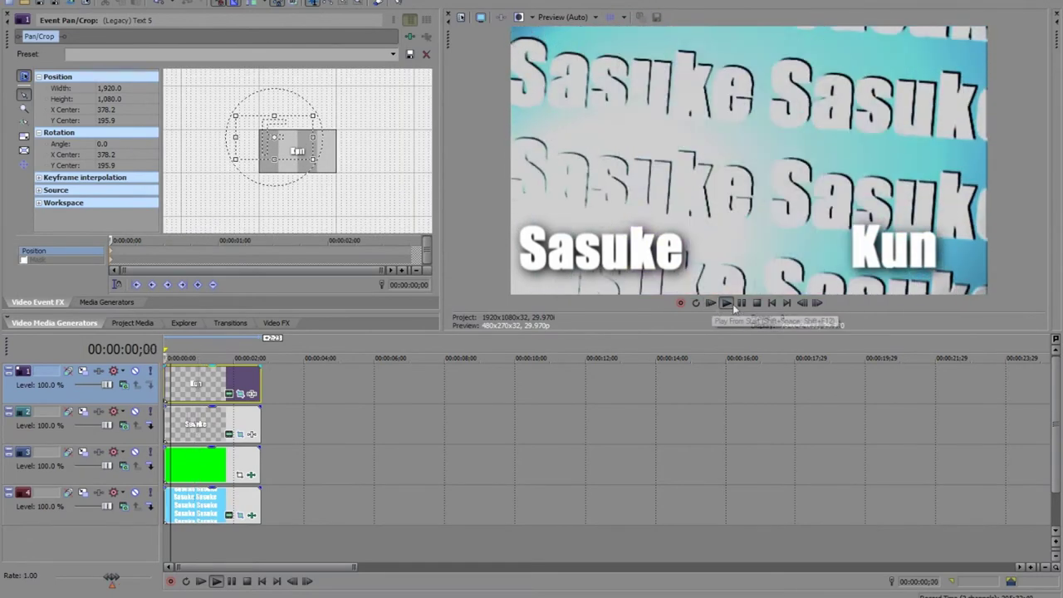
Render the project to a video file named sasukuin.wmv.
left_click(19, 4)
left_click(33, 75)
type("sasukun")
key("Return")
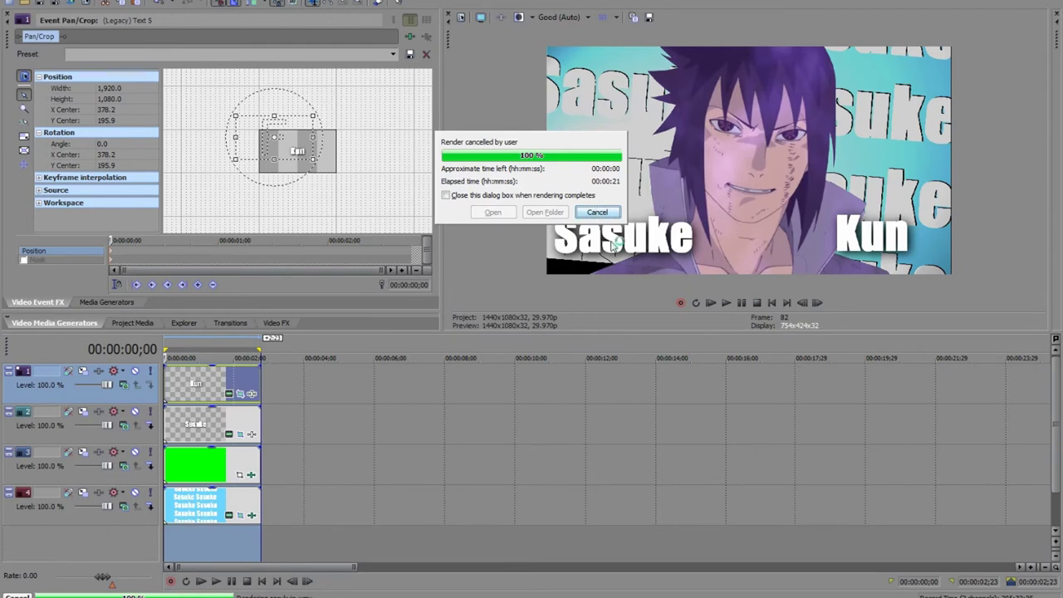
Start a new project without saving the current one and open sasukuin.wmv without matching the project video settings to it.
left_click(10, 4)
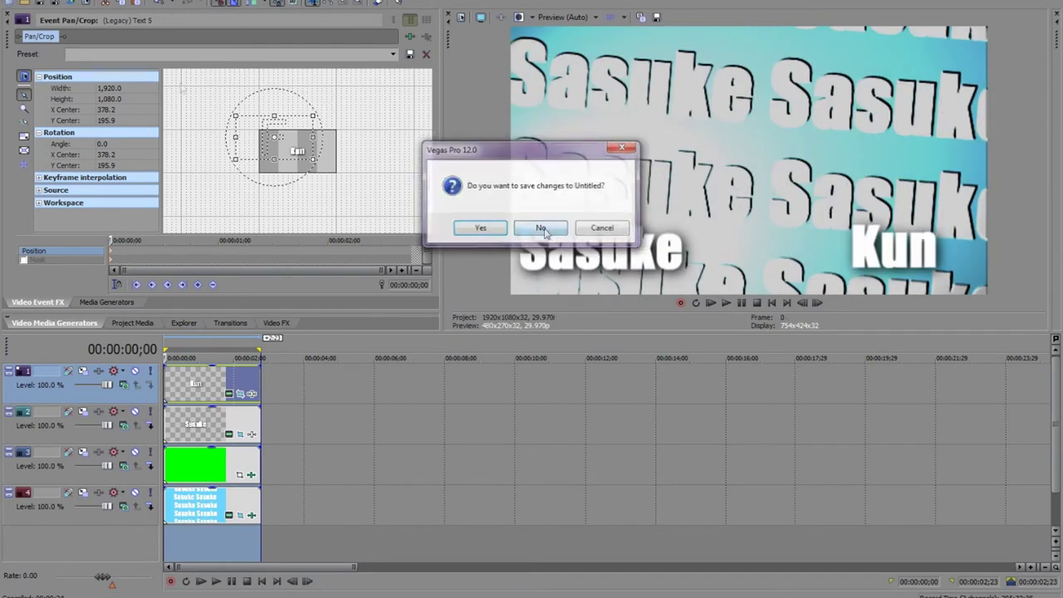
left_click(540, 228)
left_click(24, 4)
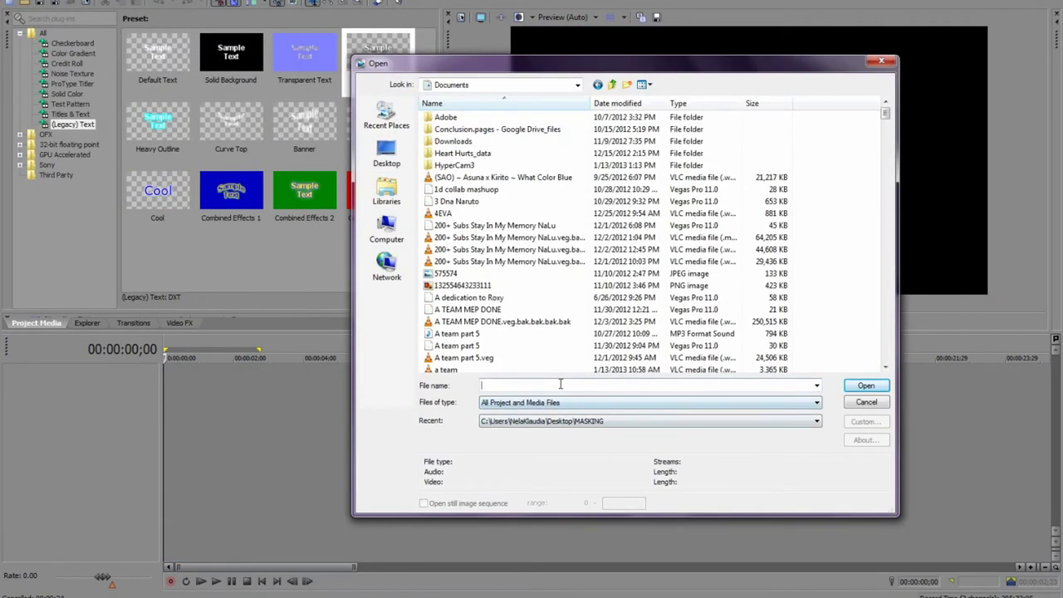
type("sasuket")
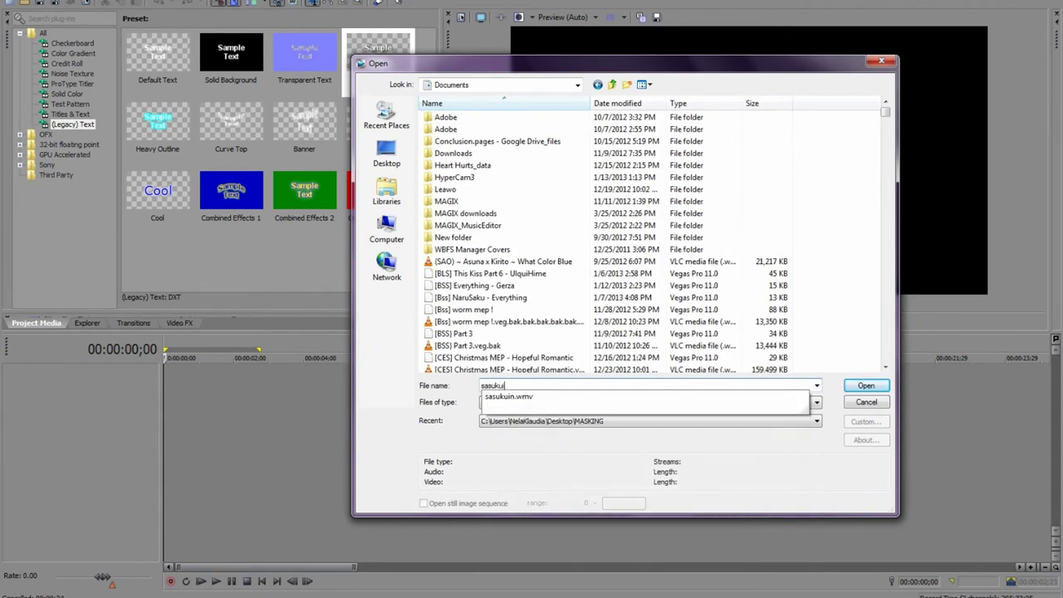
key("Down")
key("Return")
left_click(531, 248)
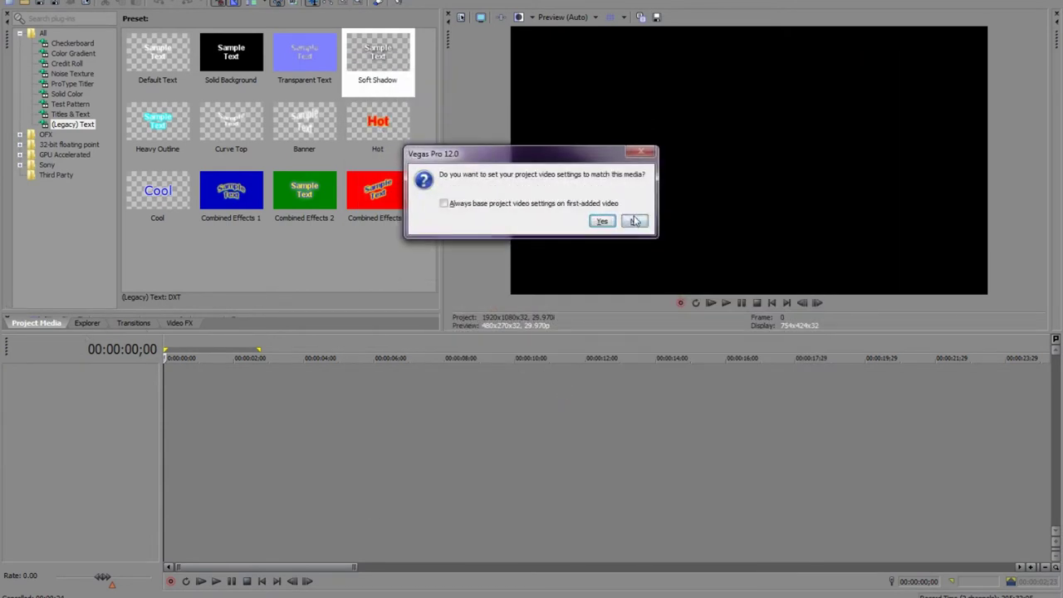
left_click(634, 221)
Zoom the clip's Pan/Crop frame to about 519 × 389 around the "Sasuke" title and keyframe a slight pan to X Center 282.1.
left_click(174, 384)
left_click(214, 393)
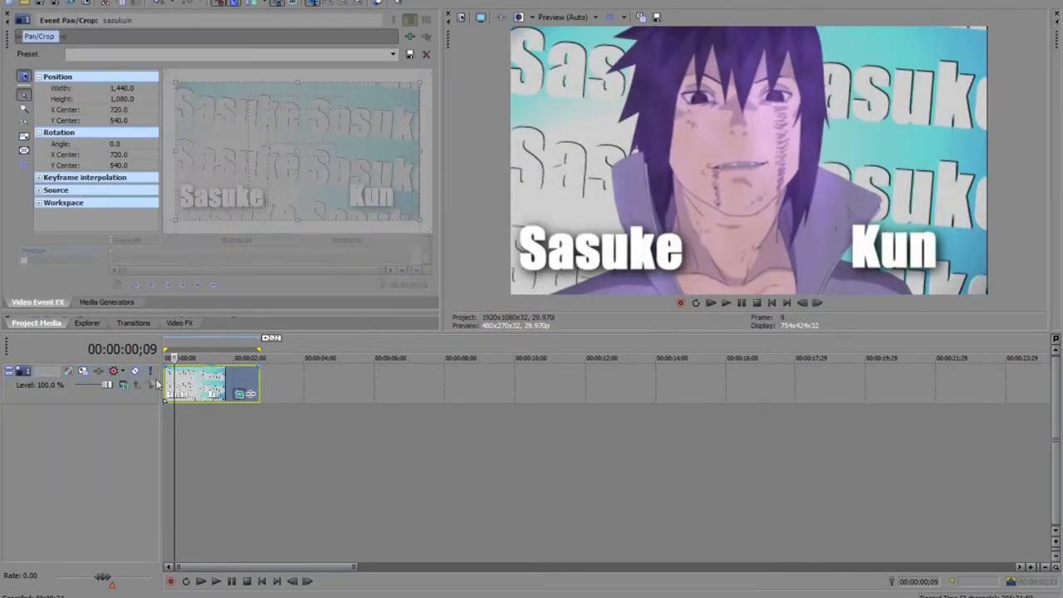
left_click(156, 384)
key("Home")
left_click_drag(420, 83, 234, 187)
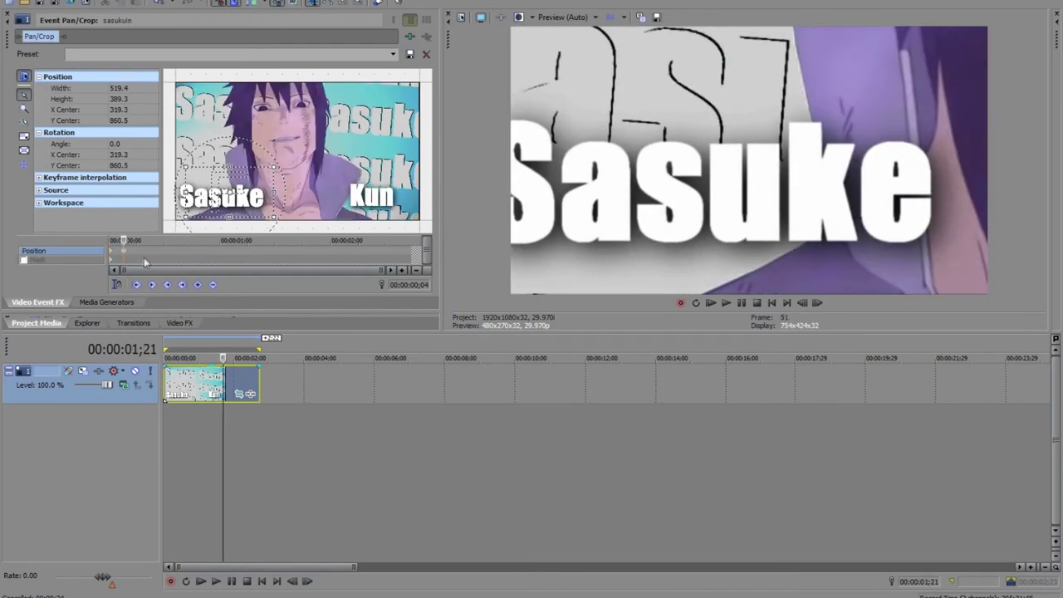
left_click(139, 260)
left_click_drag(250, 196, 244, 196)
From 00:00:00;19, keyframe the same-sized crop over the "Kun" title with small shifts, reaching about X 1,109.5, Y 855.6 at 00:00:00;28.
left_click(180, 261)
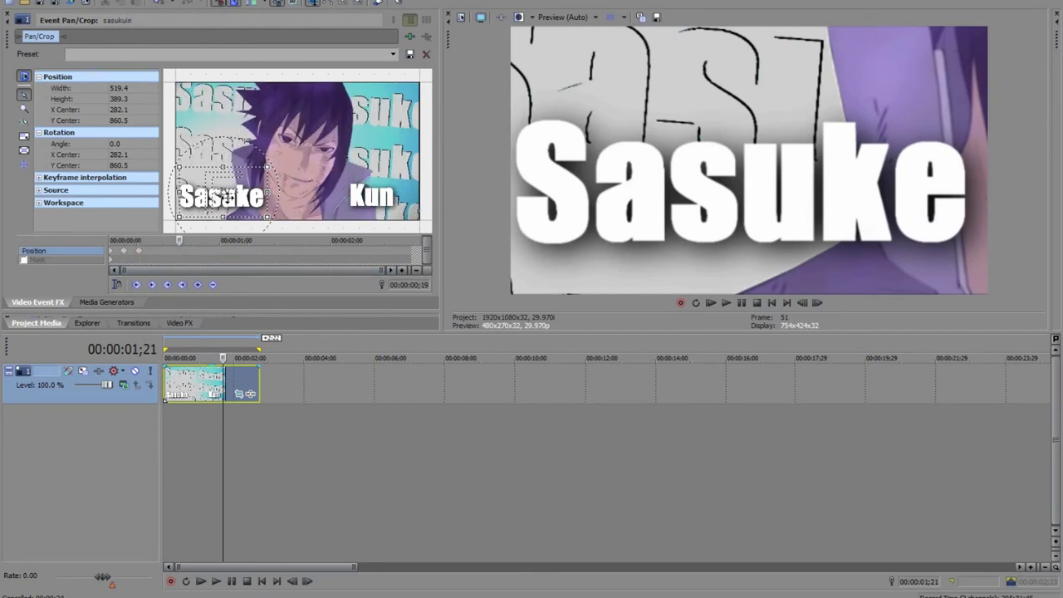
left_click_drag(230, 185, 349, 185)
left_click(198, 261)
left_click(212, 260)
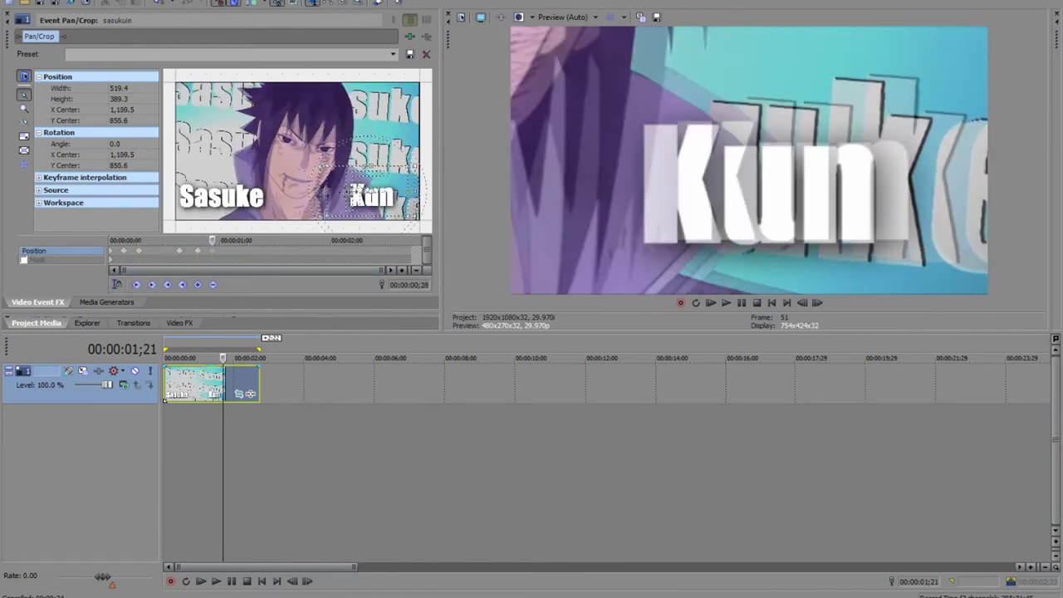
Apply the 16:9 Widescreen TV aspect ratio preset at 00:00:01;15 and add slightly tighter, shifted shake keyframes through 00:00:01;19.
left_click(275, 259)
left_click(393, 54)
left_click(395, 83)
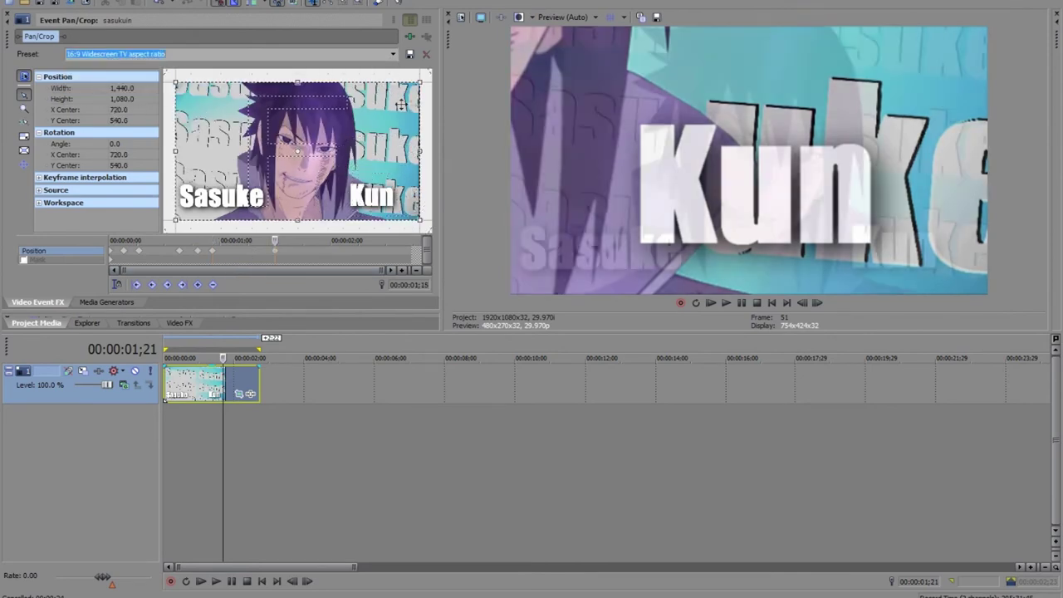
left_click_drag(400, 94, 384, 102)
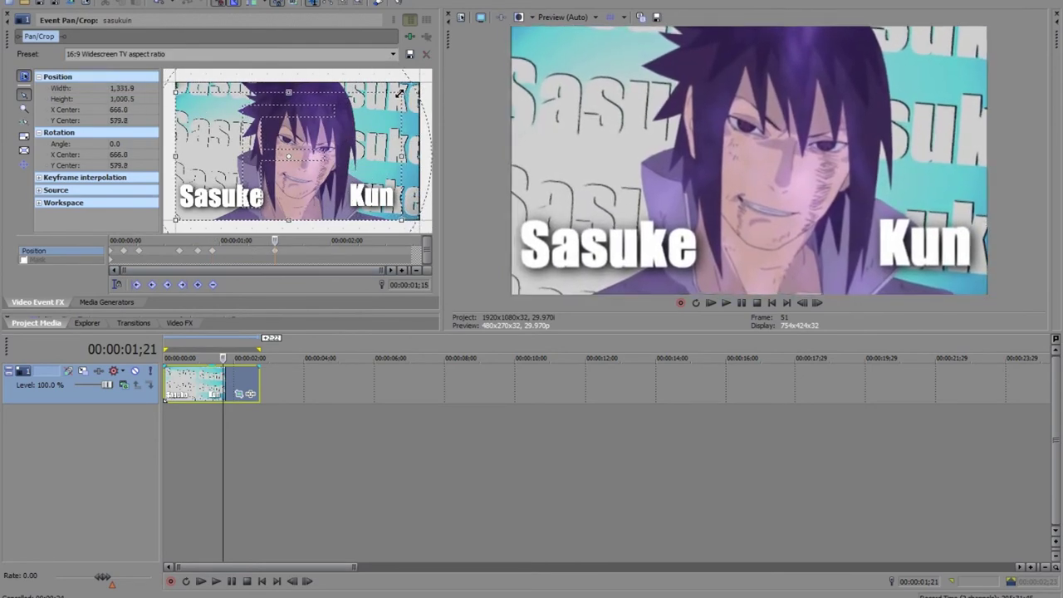
mouse_move(312, 176)
left_mouse_down()
mouse_move(336, 168)
mouse_move(311, 167)
mouse_move(303, 183)
left_mouse_up()
left_click(282, 252)
left_click(290, 259)
left_click(289, 251)
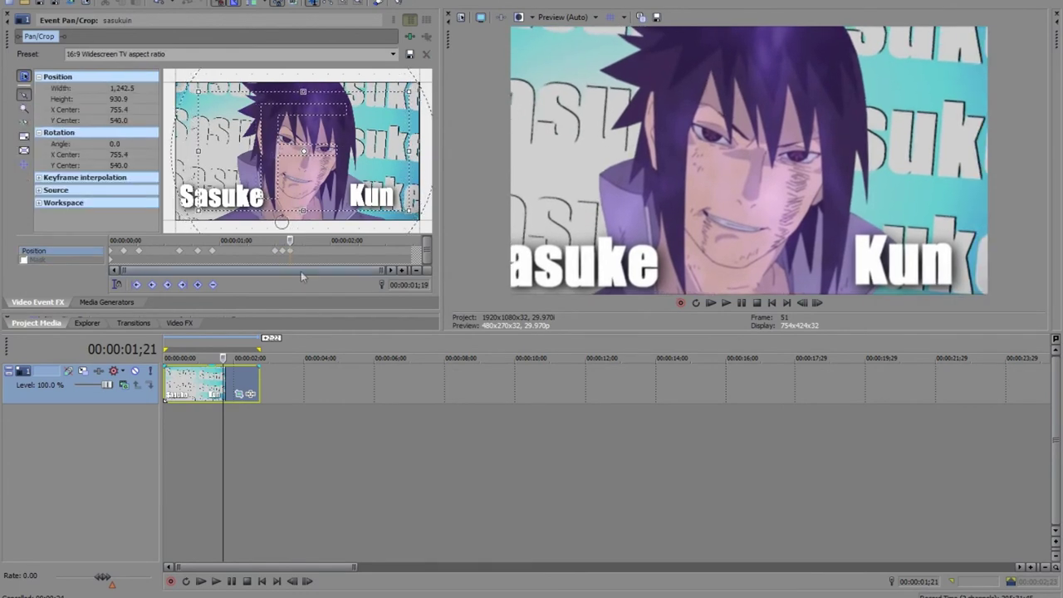
Add a closing Pan/Crop keyframe at the clip's end that widens the crop to about 1,421.9 × 1,066.3.
left_click(337, 259)
left_click(400, 259)
left_click(95, 251)
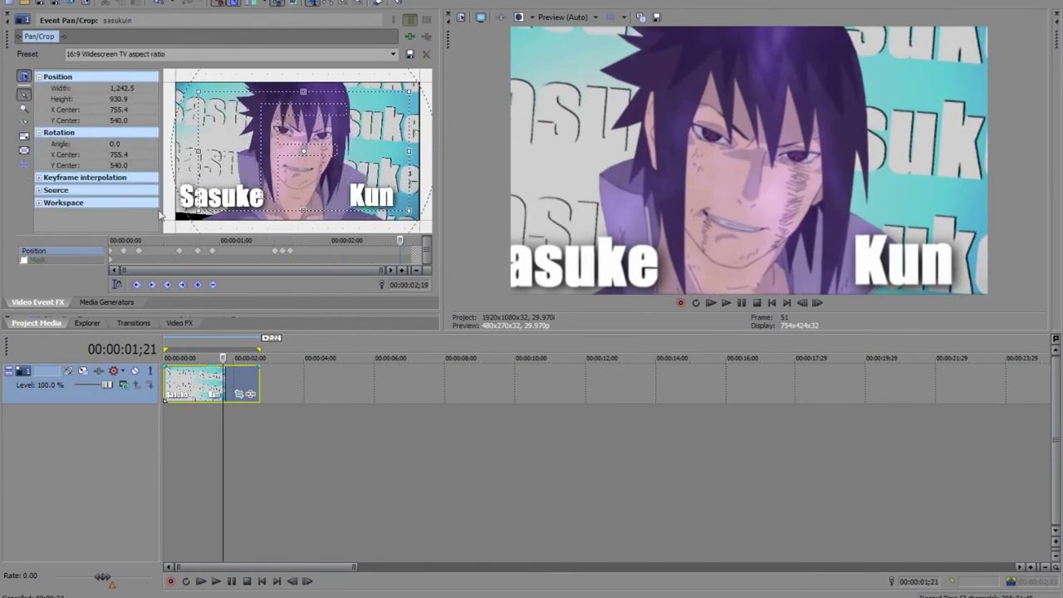
left_click(393, 54)
left_click(207, 95)
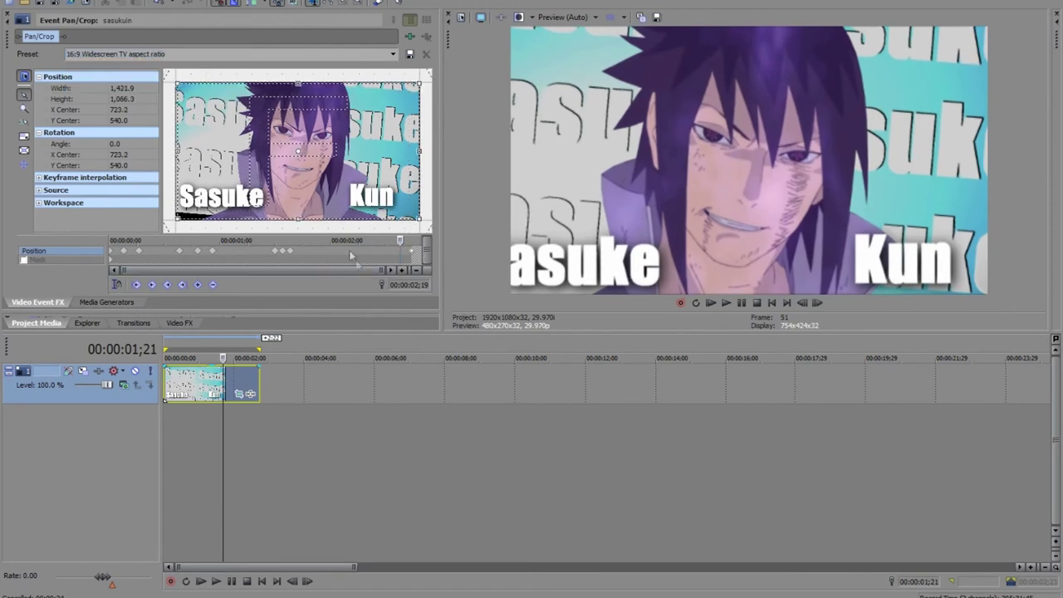
Keyframe small shifts of an approximately 1,392 × 1,043.8 crop before the clip's end, the last at 00:00:02;14, and play the clip.
left_click(337, 240)
left_click_drag(330, 142, 323, 140)
left_click(382, 240)
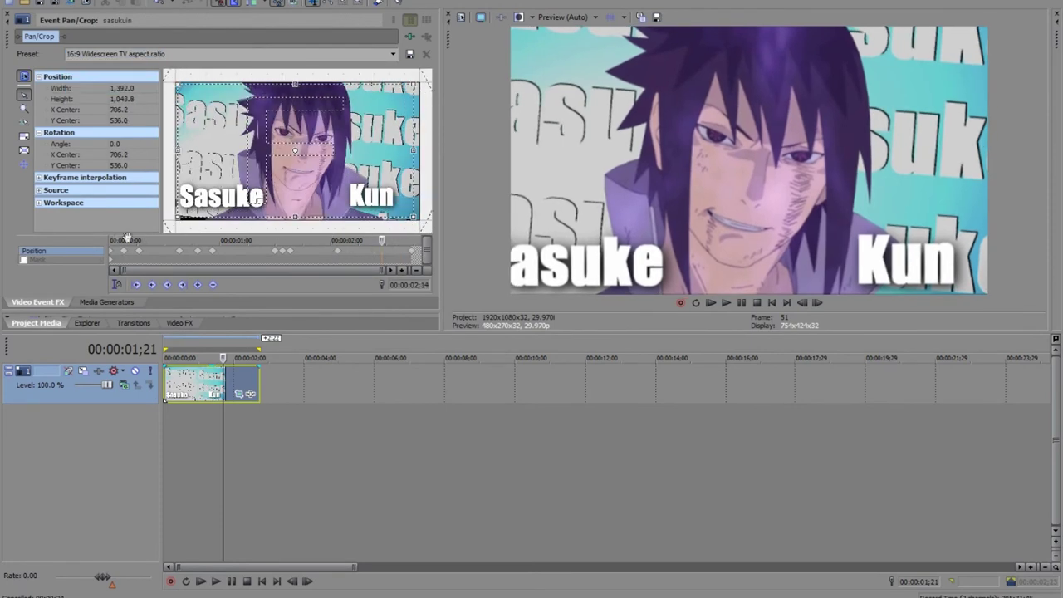
left_click(711, 304)
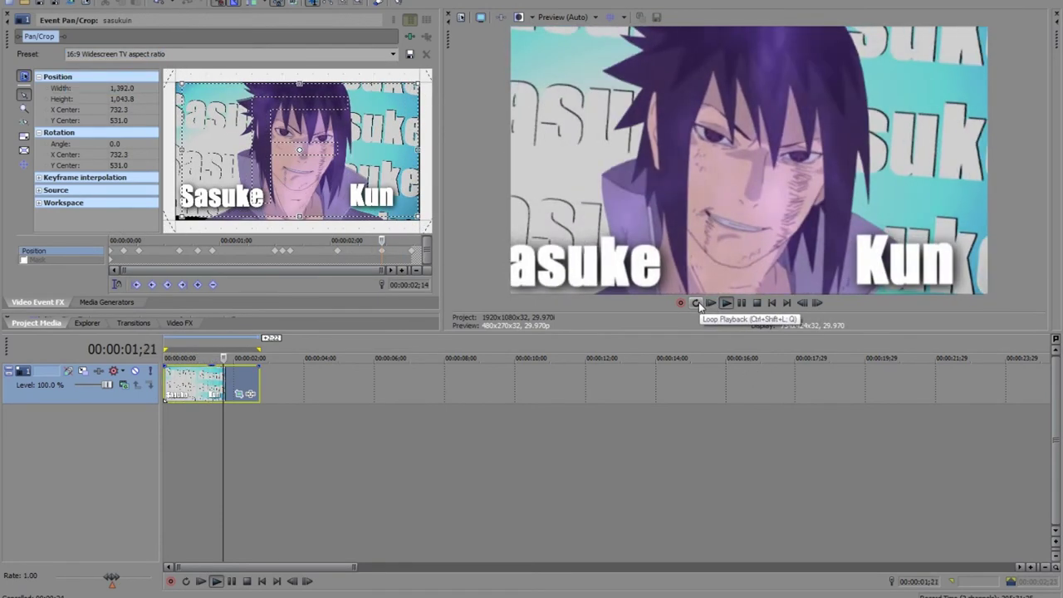
left_click(741, 303)
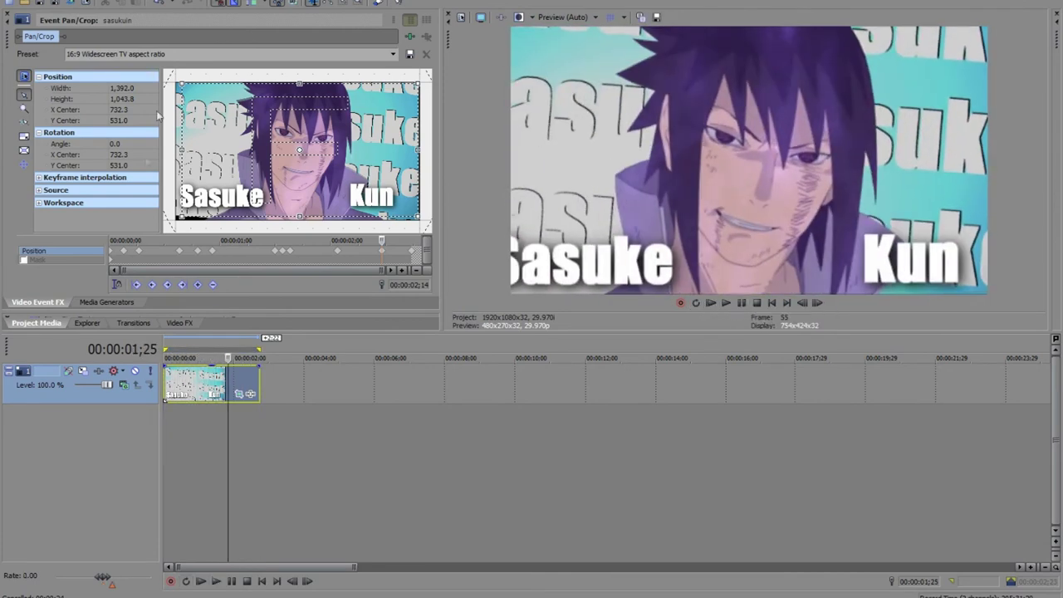
Apply Sony Brightness and Contrast with the Very Bright preset to the clip and enable keyframe animation for its brightness.
left_click_drag(176, 310, 170, 21)
left_click(79, 96)
left_click_drag(303, 66, 230, 375)
left_click_drag(168, 363, 170, 370)
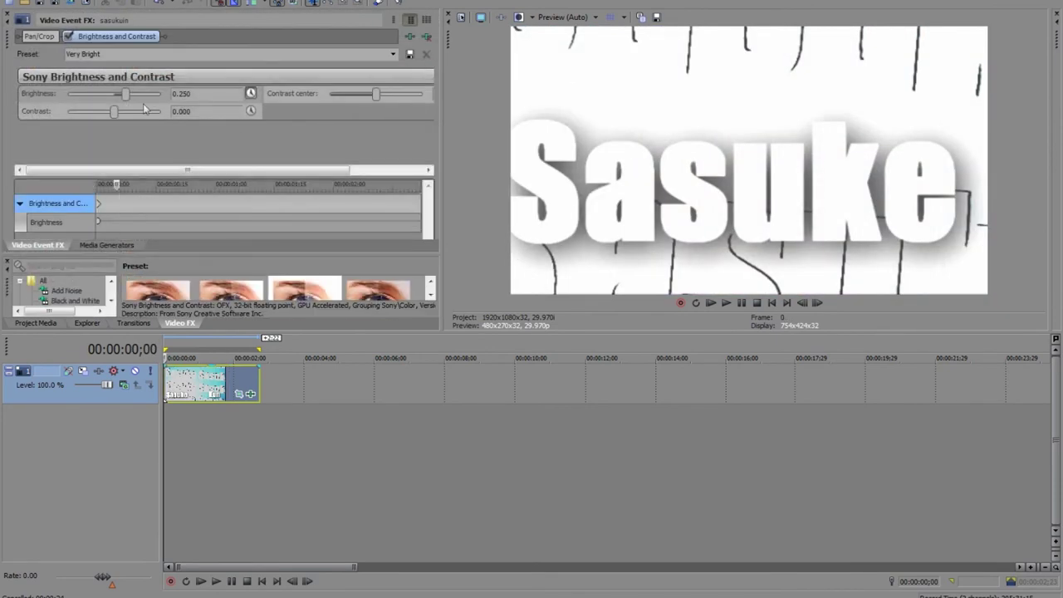
Add alternating brightness keyframes across the clip's first second, dipping to about 0.056 and rising to about 0.293 at 00:00:00;24.
left_click(229, 374)
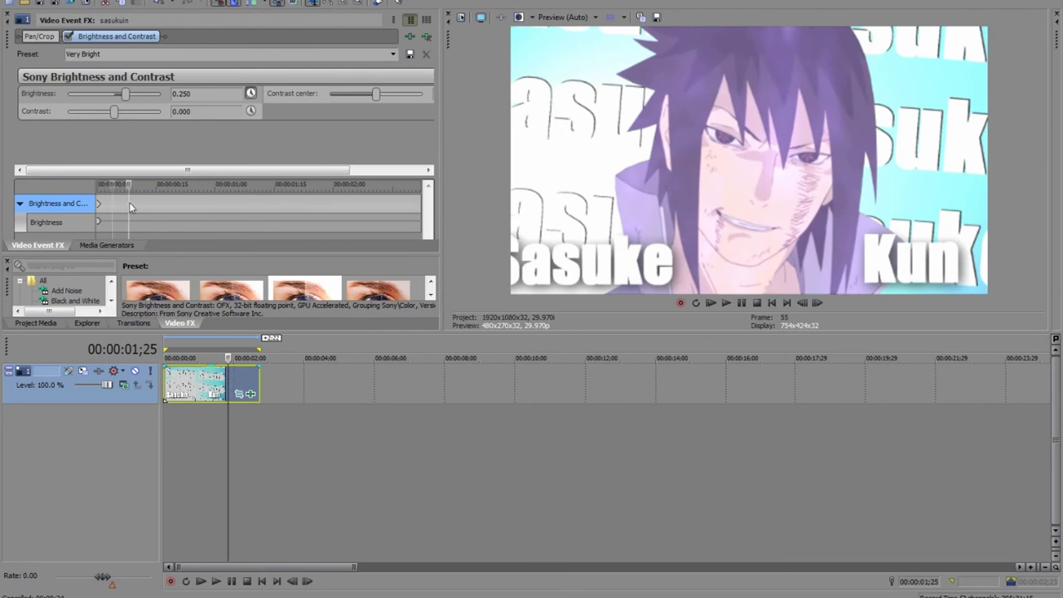
scroll(120, 205, "down", 6)
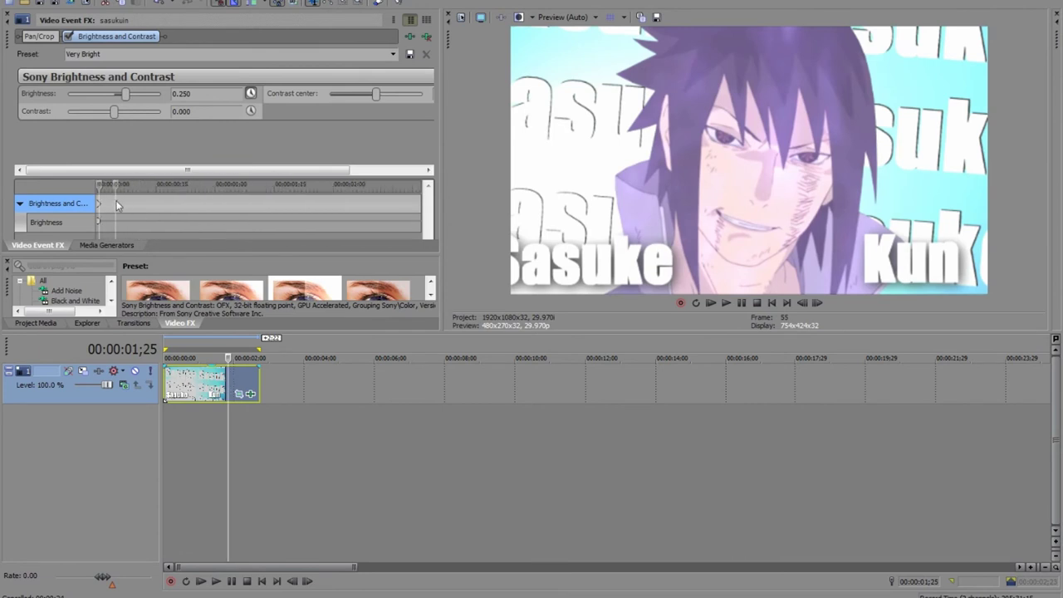
mouse_move(127, 98)
left_mouse_down()
mouse_move(119, 131)
mouse_move(127, 98)
left_mouse_up()
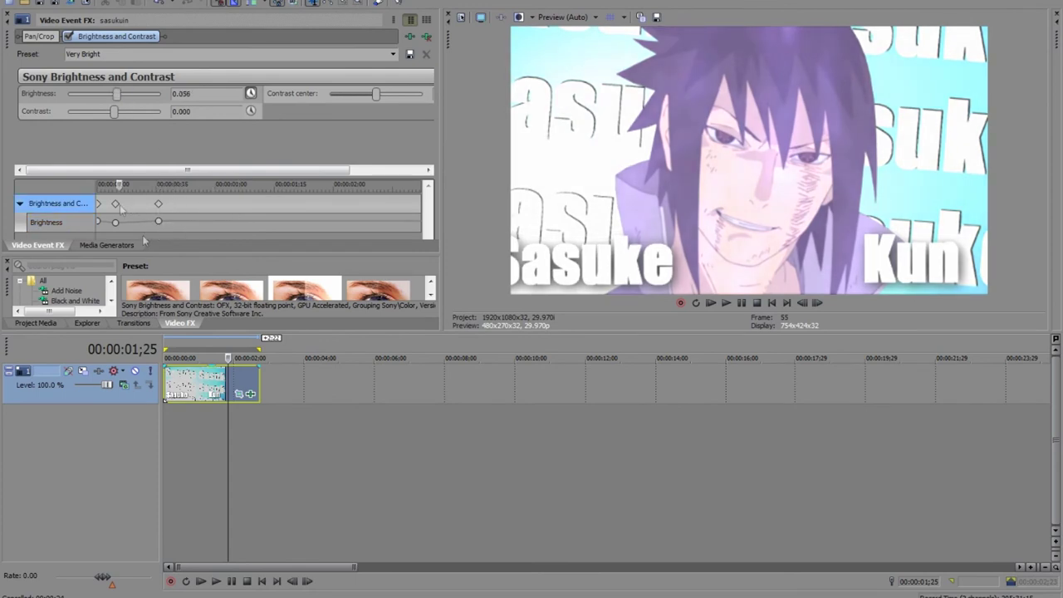
left_click(184, 382)
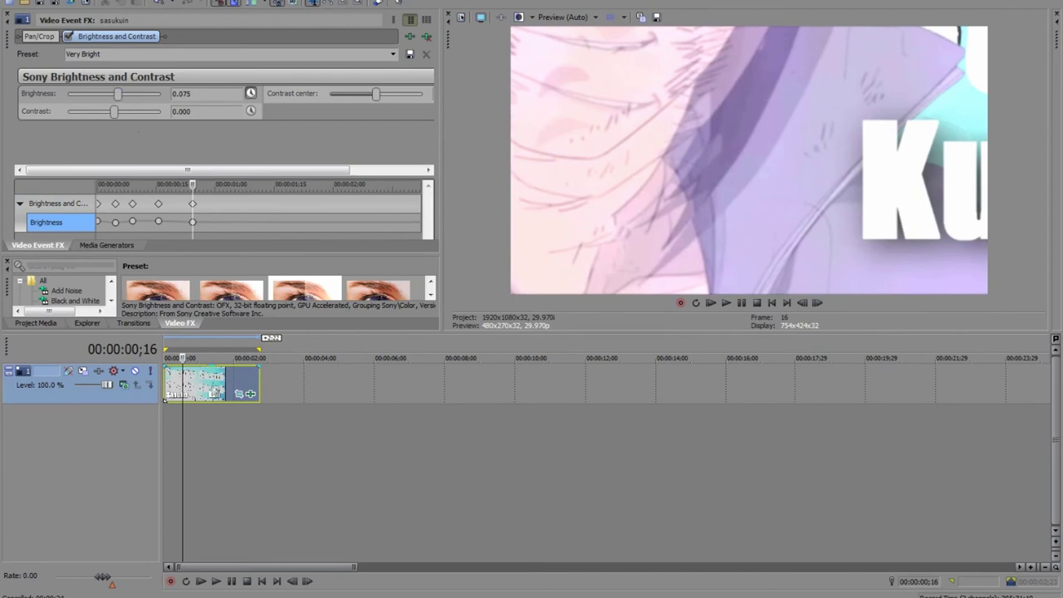
left_click(223, 389)
left_click_drag(118, 94, 128, 96)
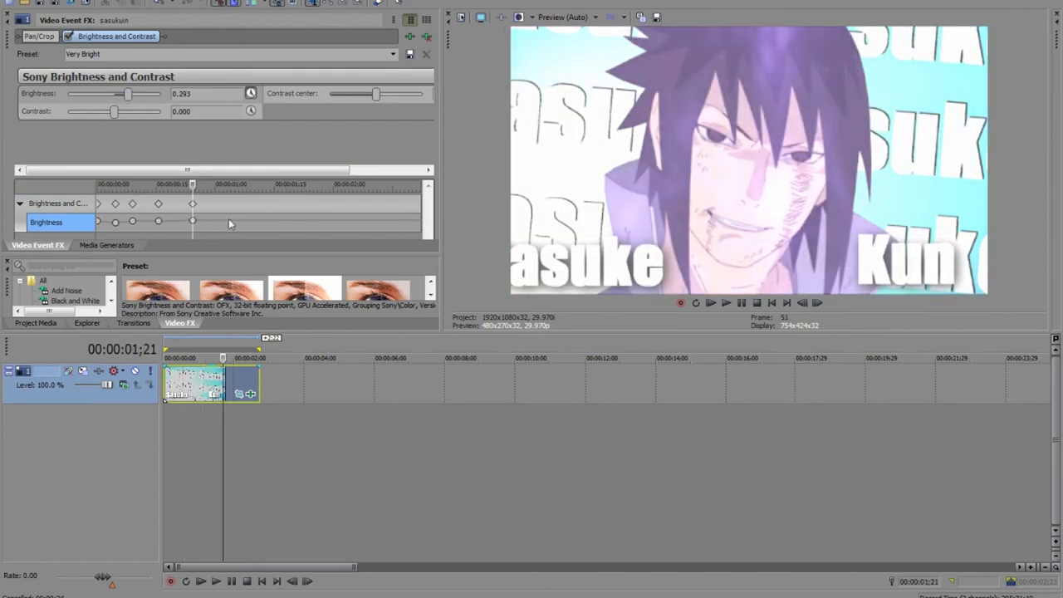
Continue alternating brightness keyframes to the clip's end, finishing at about 0.156, and play the clip from the start.
left_click(259, 219)
mouse_move(116, 94)
left_mouse_down()
mouse_move(134, 94)
mouse_move(115, 94)
mouse_move(124, 95)
left_mouse_up()
left_click(322, 203)
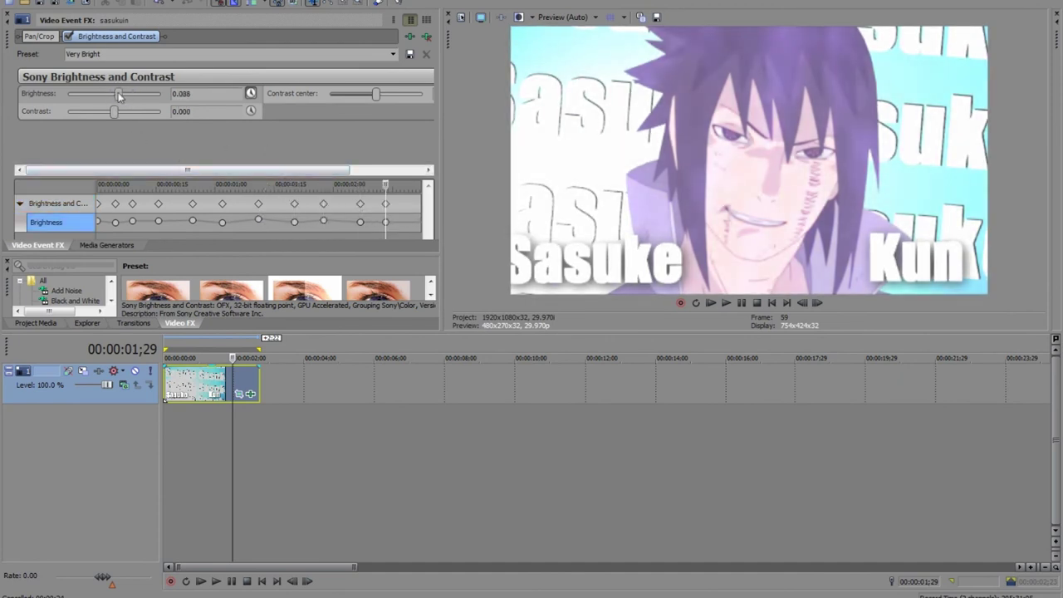
left_click(406, 224)
left_click(710, 303)
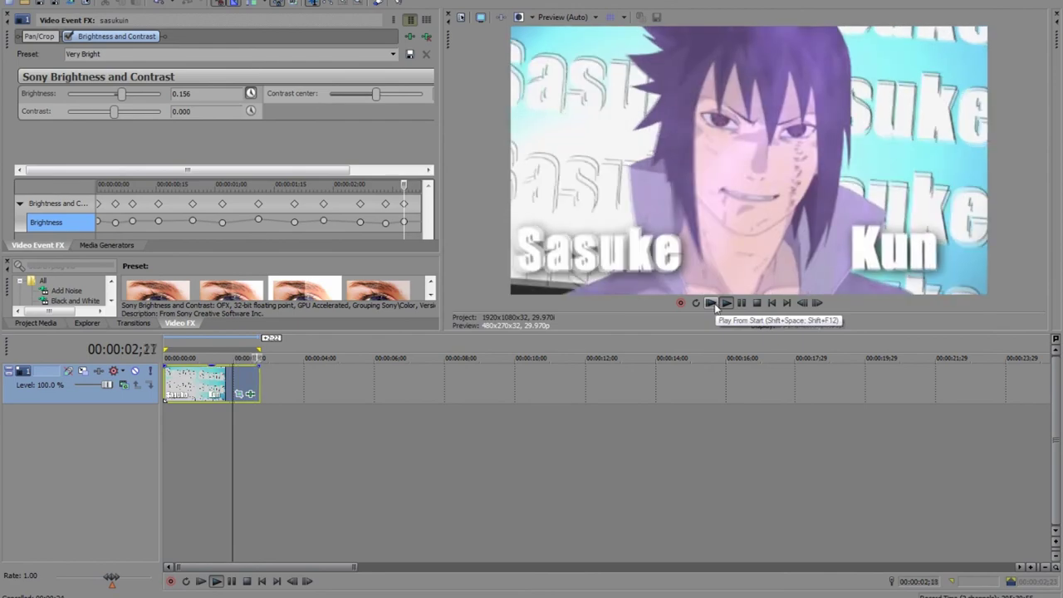
left_click(740, 305)
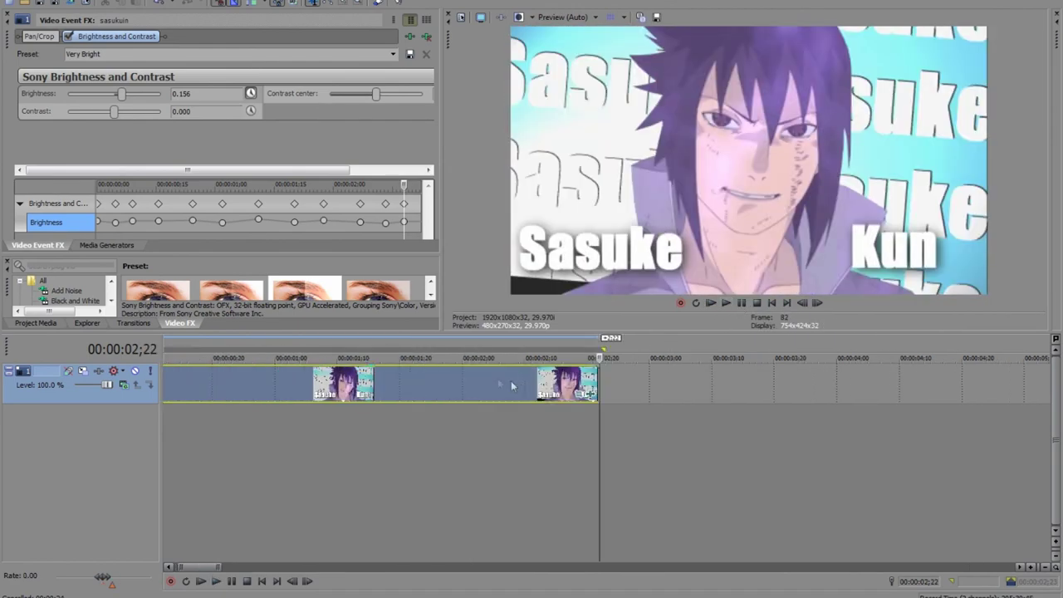
Split the clip near 00:00:02;10 and delete the trailing part.
left_click(528, 380)
key("s")
left_click(575, 378)
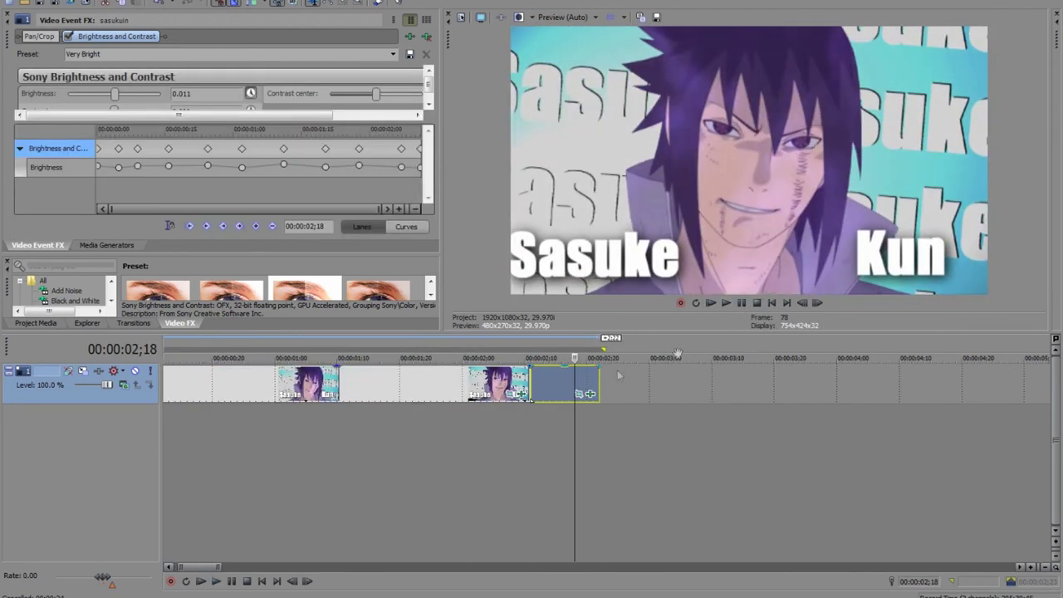
Play the trimmed clip from the start to review the zooms and brightness flashes.
left_click(711, 303)
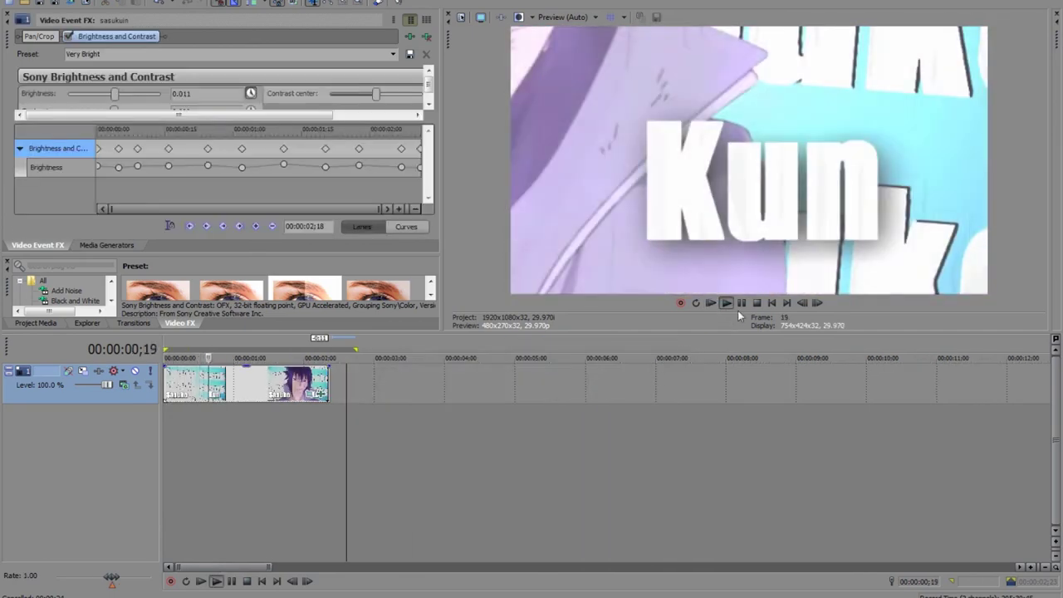
left_click(740, 304)
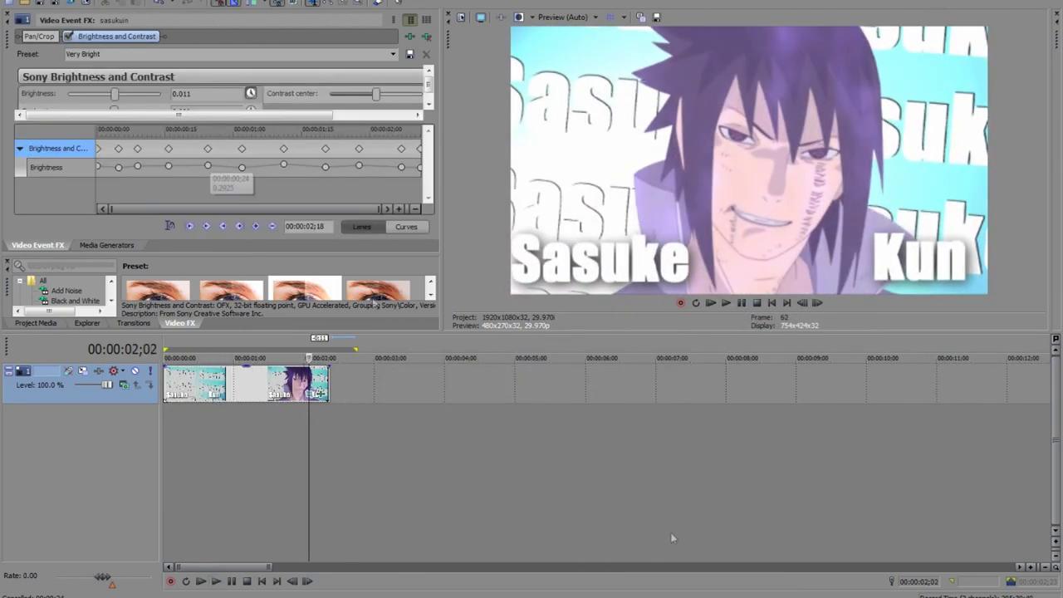
left_click(740, 304)
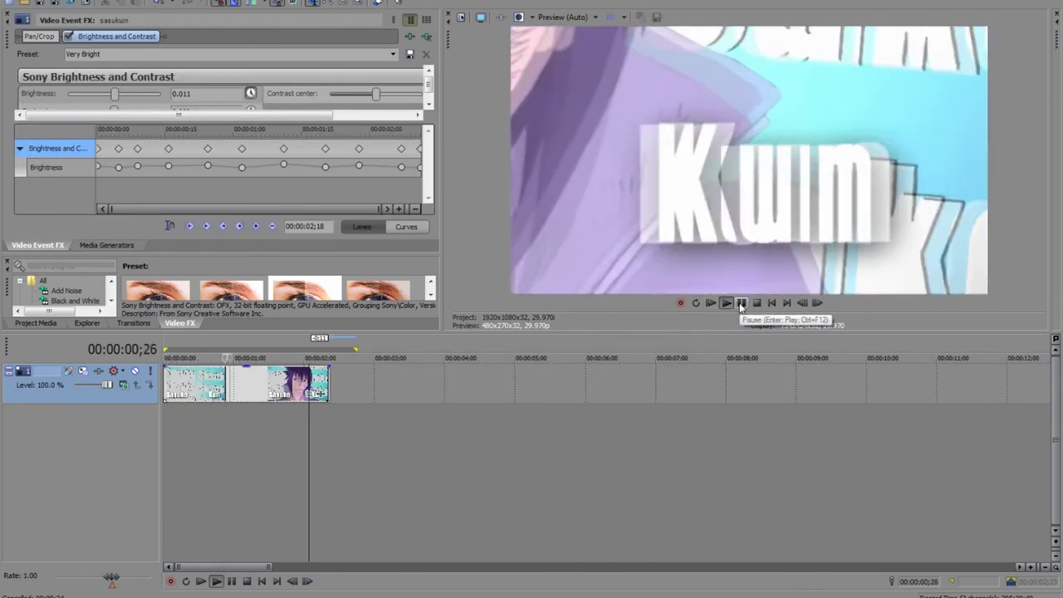